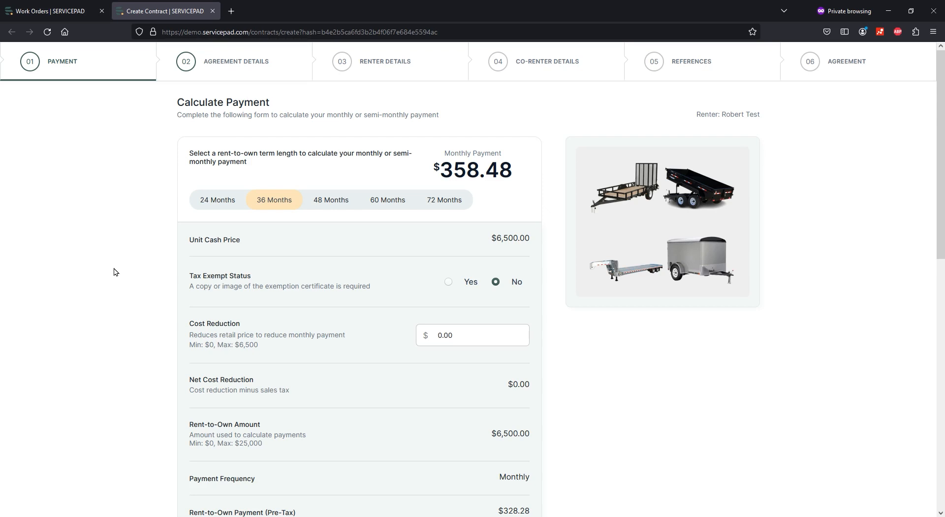
Compare the 72, 60, 48 and 36-month payments, then settle on the 24-month term ($492.92/month).
scroll(114, 271, down, 1)
click(436, 152)
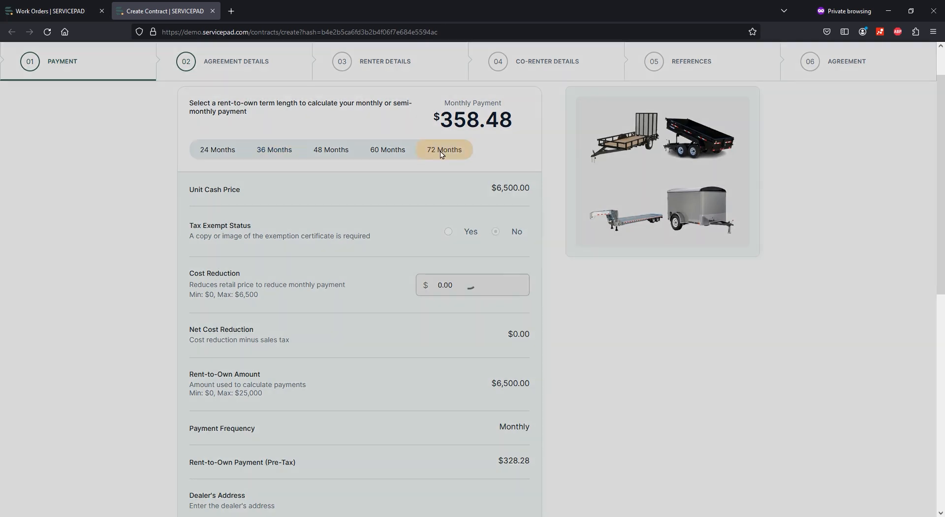
click(213, 156)
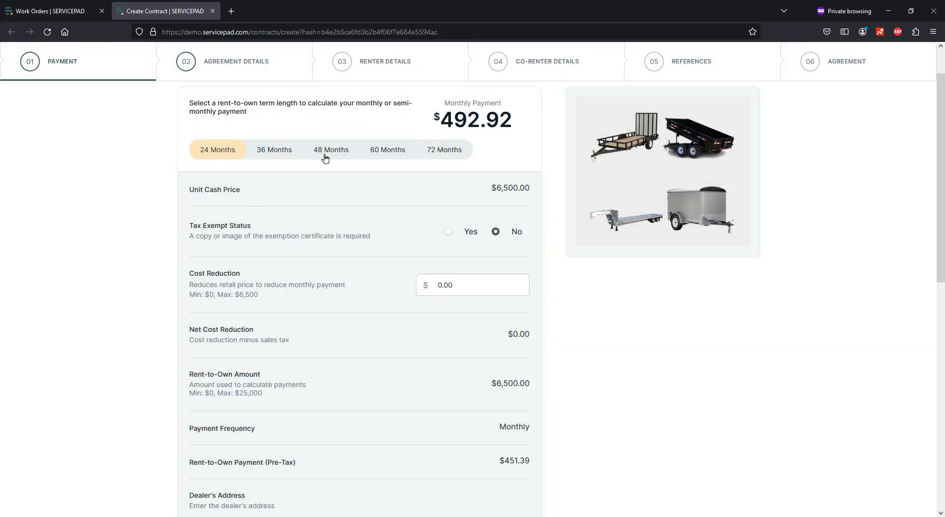
click(383, 153)
click(333, 154)
click(279, 154)
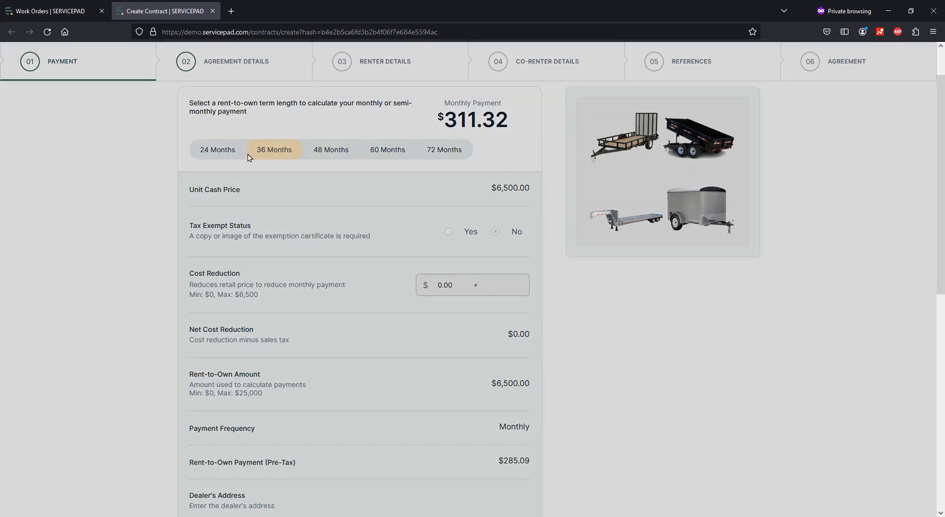
click(215, 154)
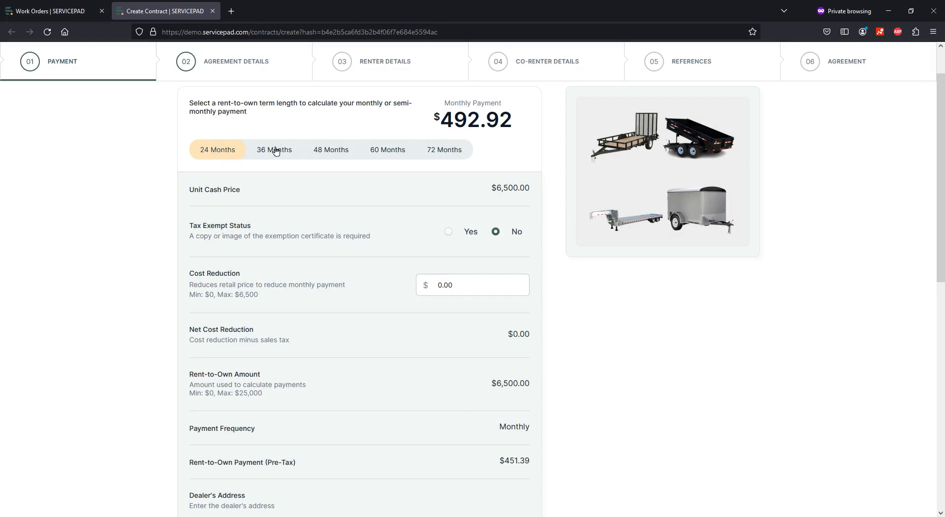
click(274, 151)
click(327, 153)
click(219, 153)
Review the payment form, keep Cost Reduction at 0.00, and continue to Agreement Details.
scroll(152, 289, down, 1)
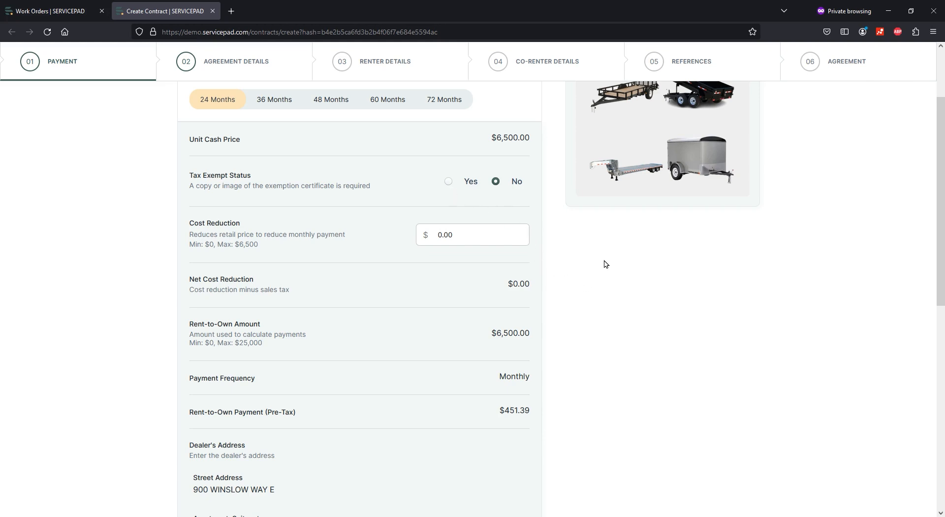
scroll(568, 333, down, 1)
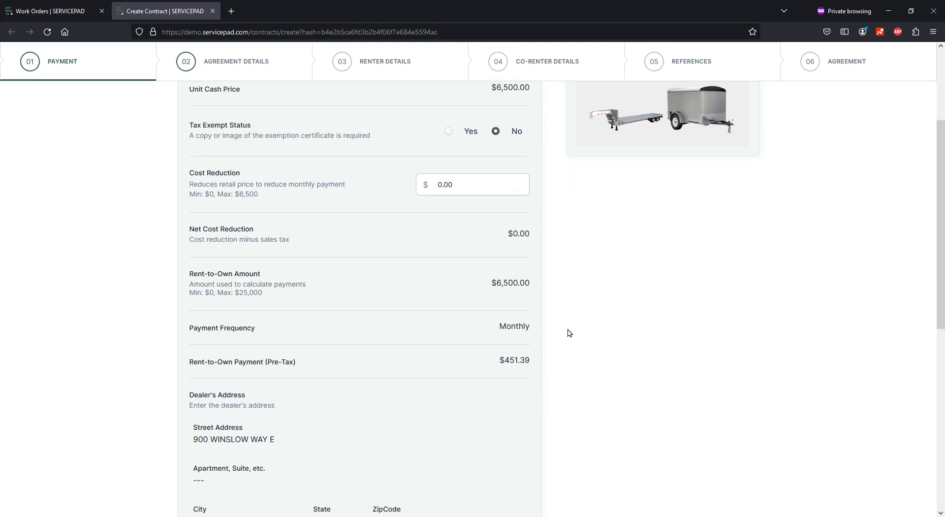
scroll(620, 252, up, 2)
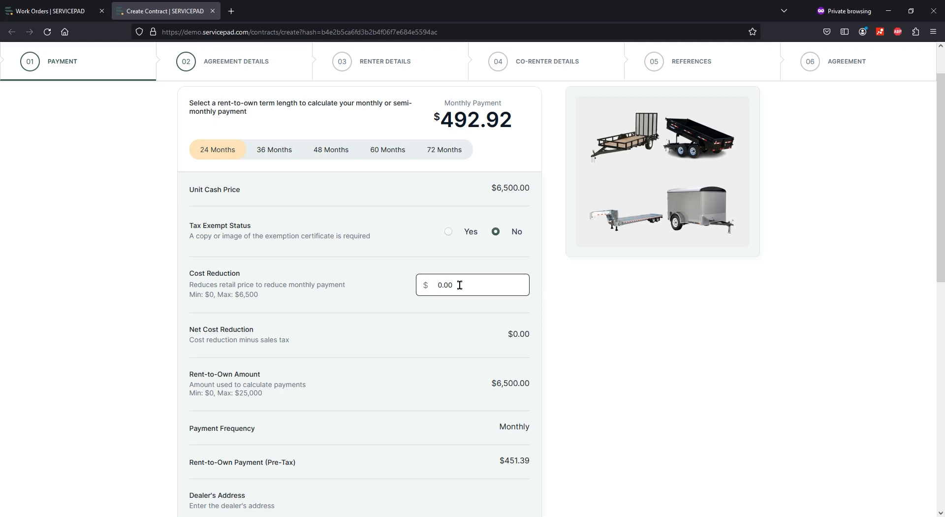
click(509, 287)
click(695, 342)
scroll(695, 341, down, 7)
scroll(695, 341, down, 2)
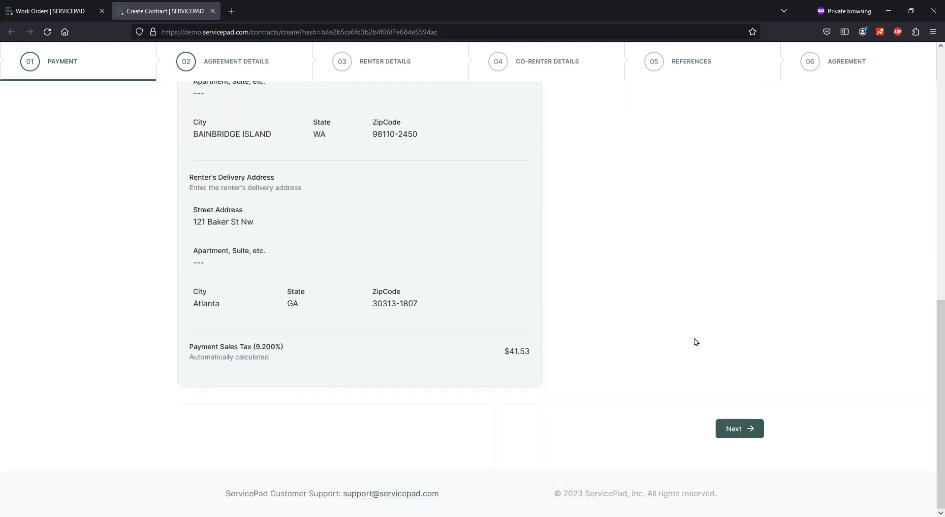
click(747, 430)
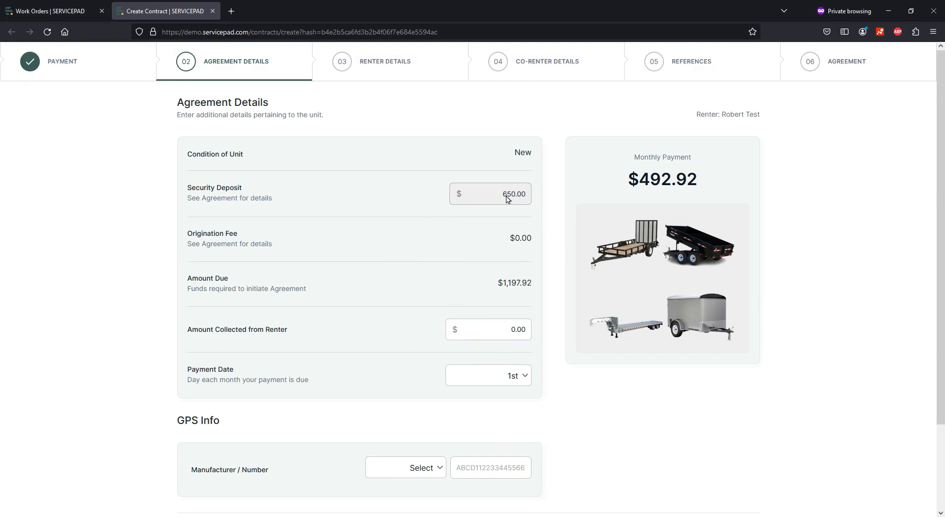
Check the $1,197.92 amount due and set the Payment Date to the 20th.
triple_click(510, 283)
click(541, 288)
drag(530, 282, 486, 287)
click(485, 287)
scroll(546, 295, down, 3)
click(516, 280)
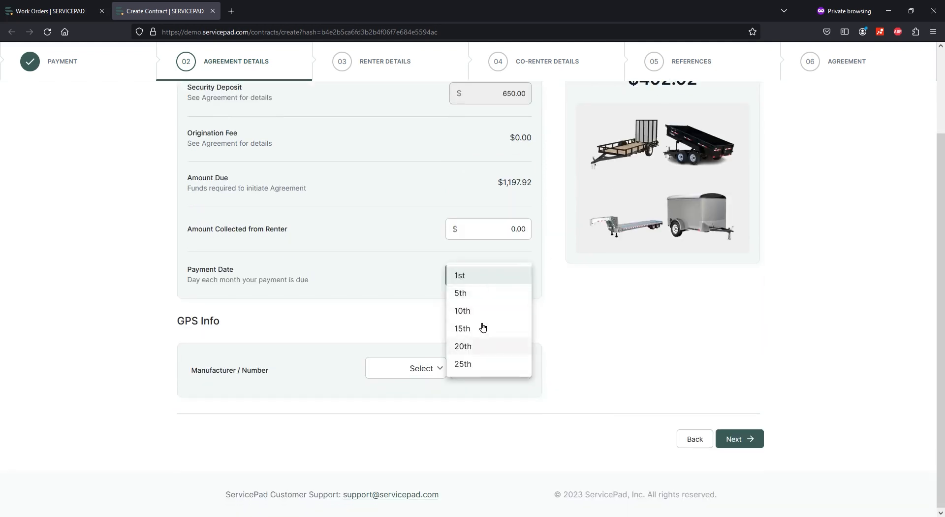
click(474, 346)
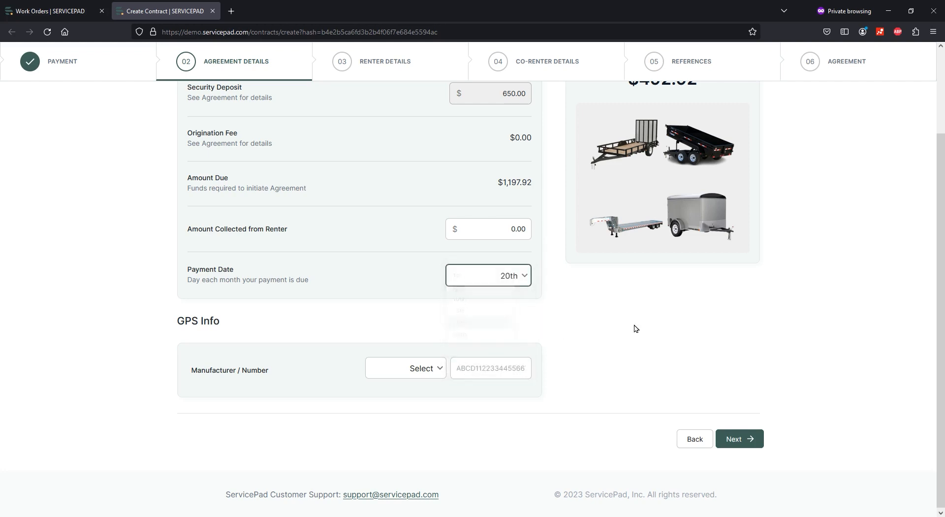
click(438, 377)
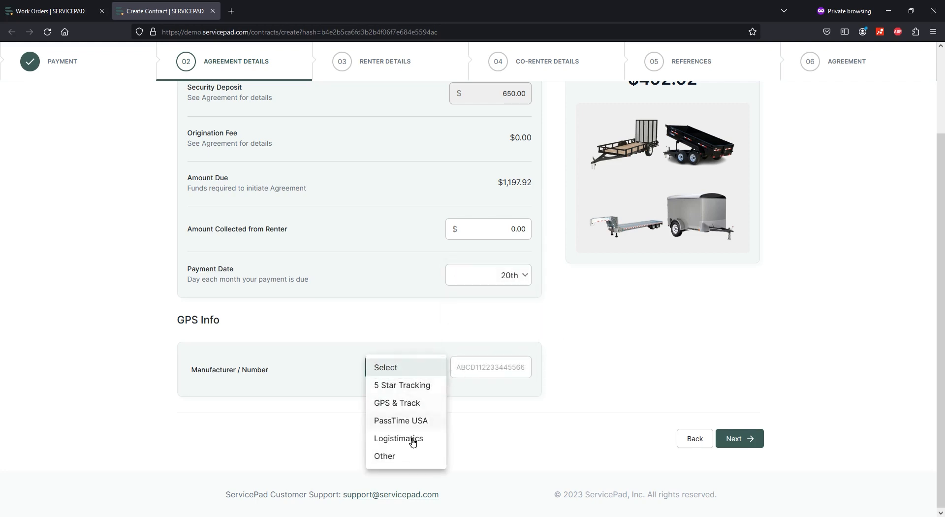
click(418, 388)
click(483, 367)
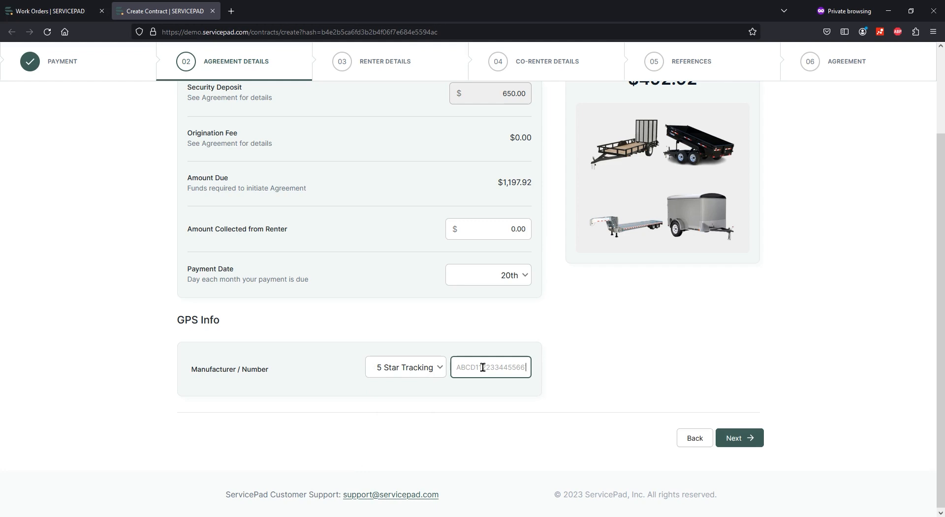
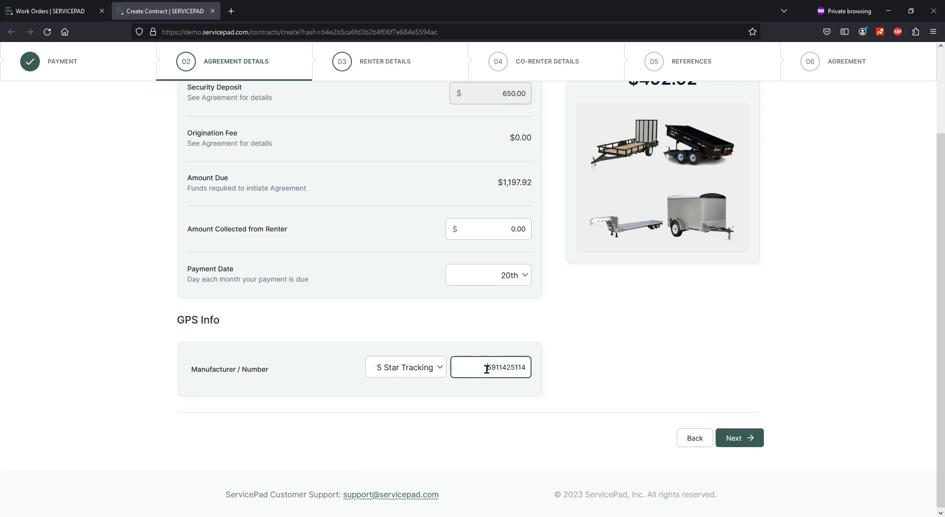
drag(486, 369, 582, 373)
click(585, 374)
click(478, 368)
click(777, 438)
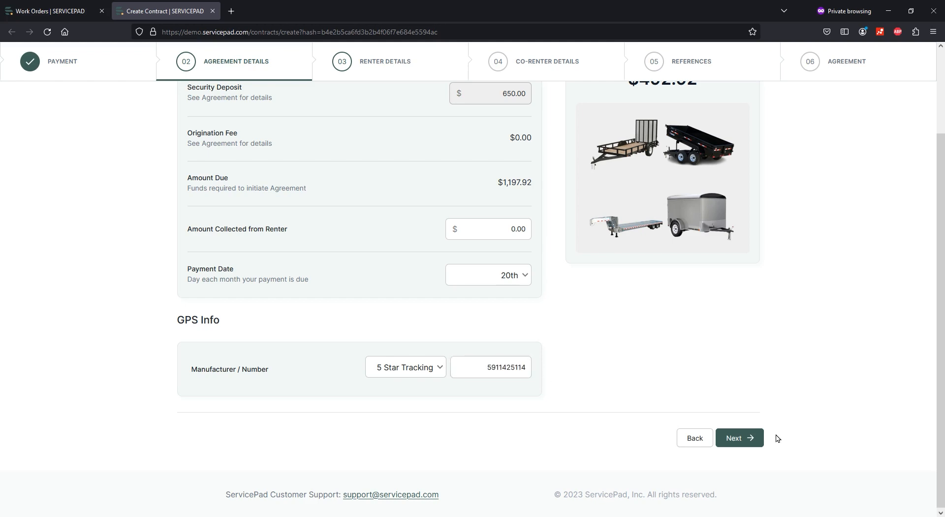
click(733, 443)
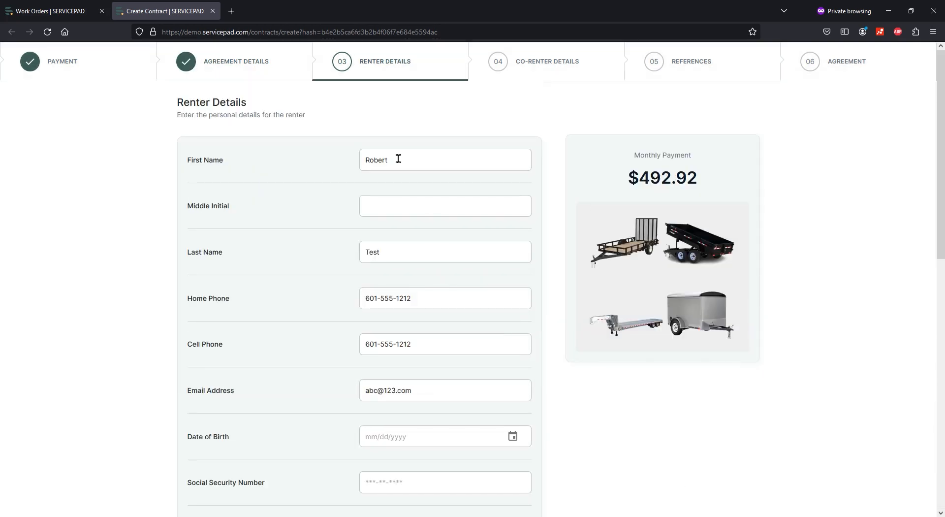
Enter the renter's date of birth and Social Security number.
scroll(420, 309, down, 2)
scroll(427, 239, up, 2)
scroll(421, 373, down, 2)
click(401, 329)
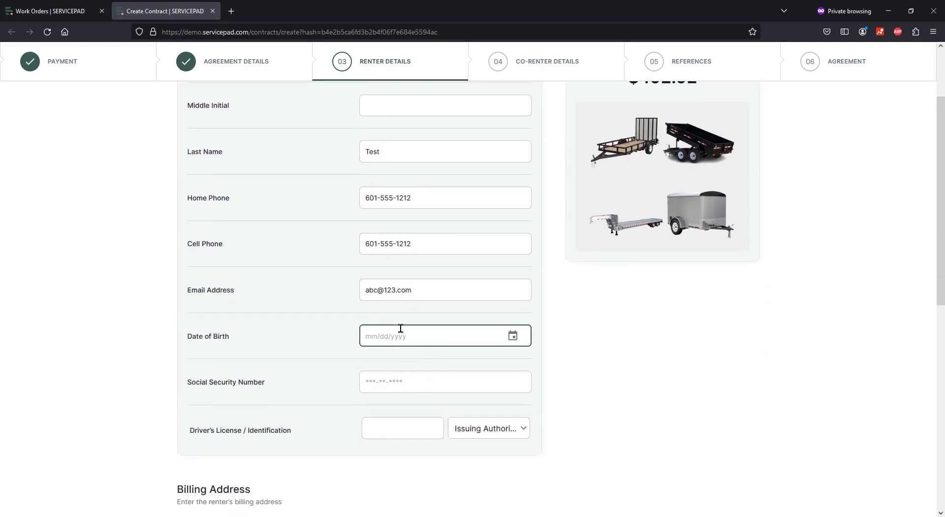
text(06/)
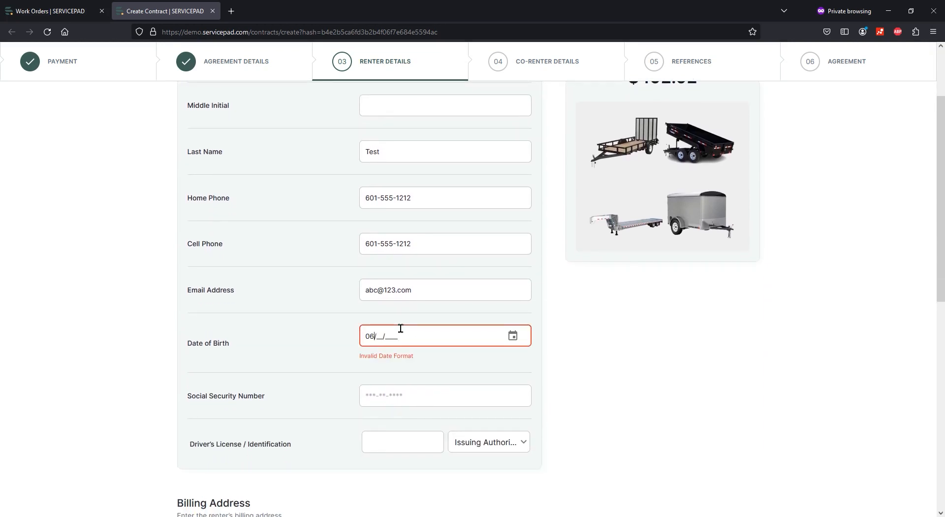
text(05/1962)
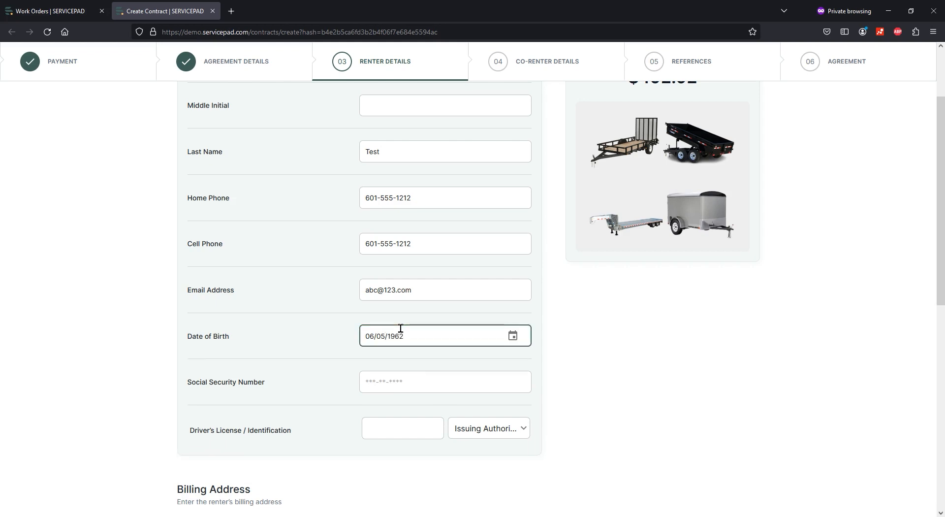
click(431, 385)
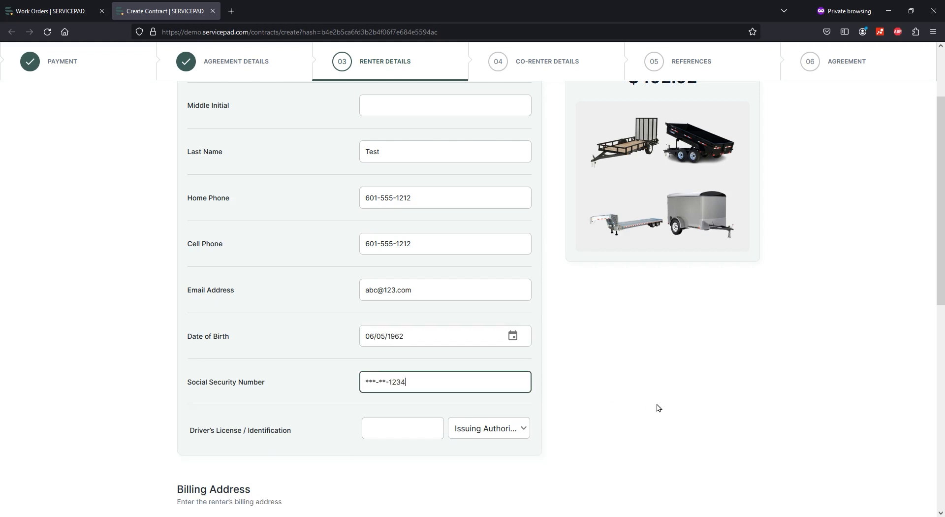
click(717, 394)
Enter the renter's driver's license number and choose Kentucky as issuing authority.
scroll(717, 394, down, 2)
click(407, 321)
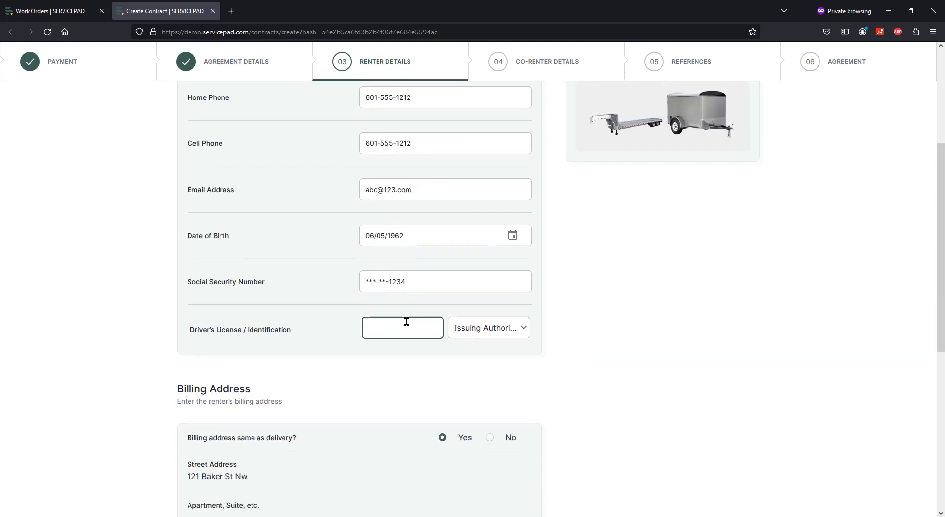
click(500, 329)
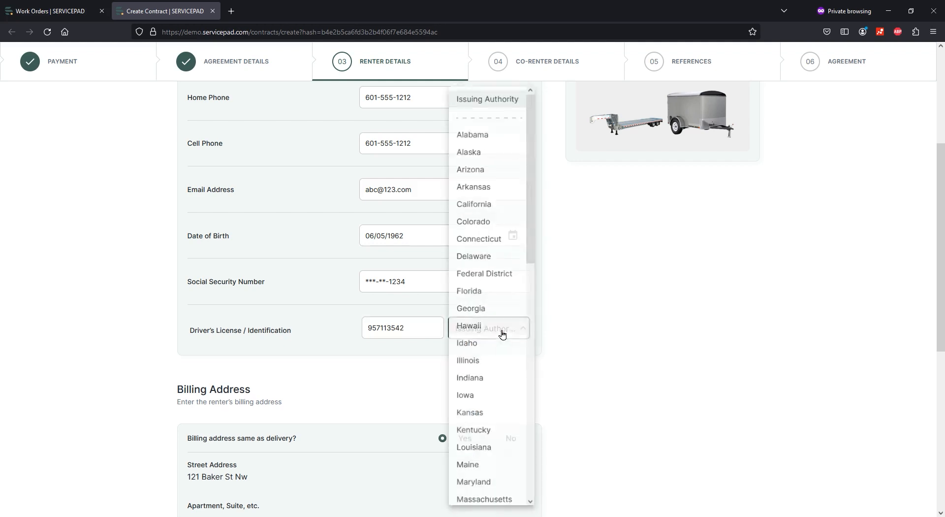
click(489, 432)
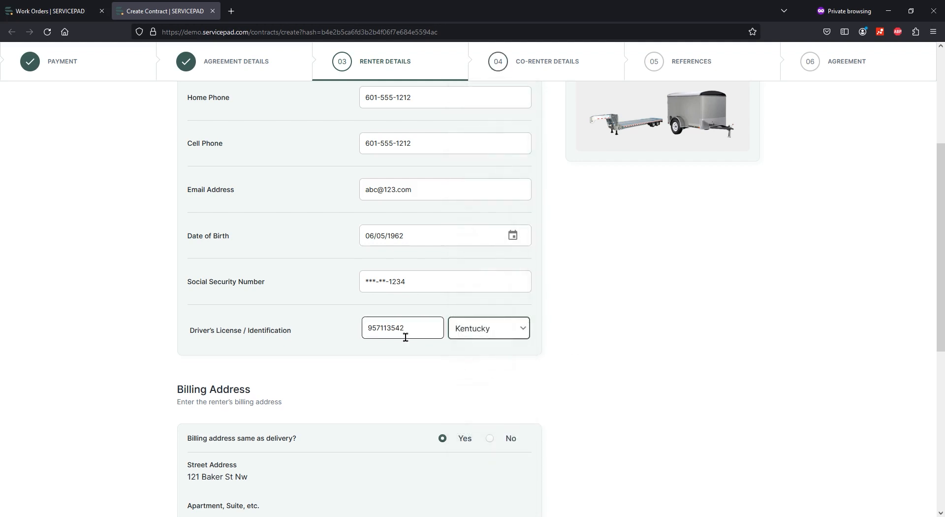
Correct the driver's license number's format and review the rest of the renter details.
click(374, 328)
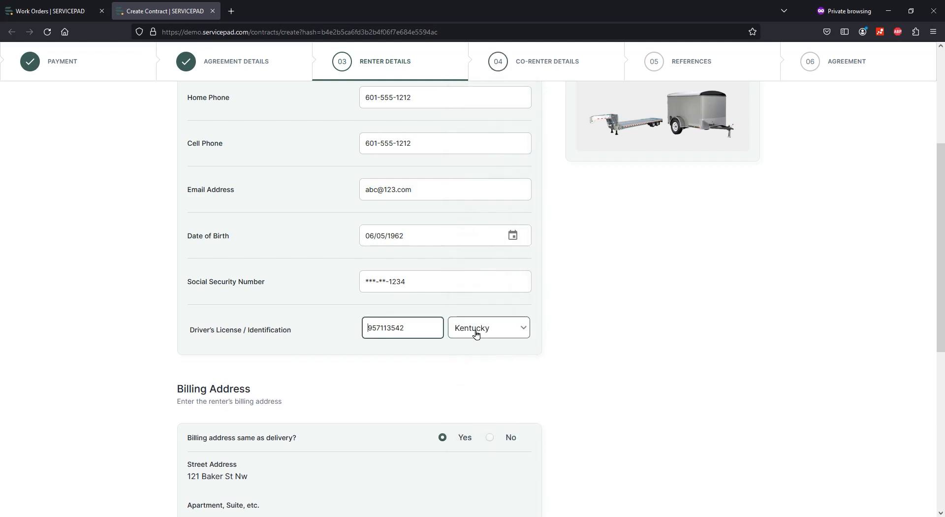
key(Delete)
click(806, 373)
scroll(629, 376, down, 1)
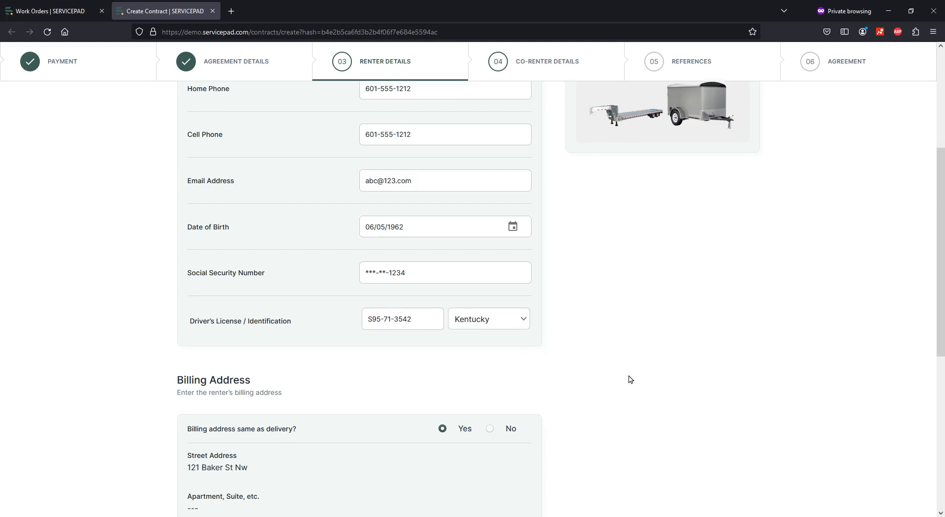
scroll(631, 379, down, 2)
drag(426, 226, 325, 228)
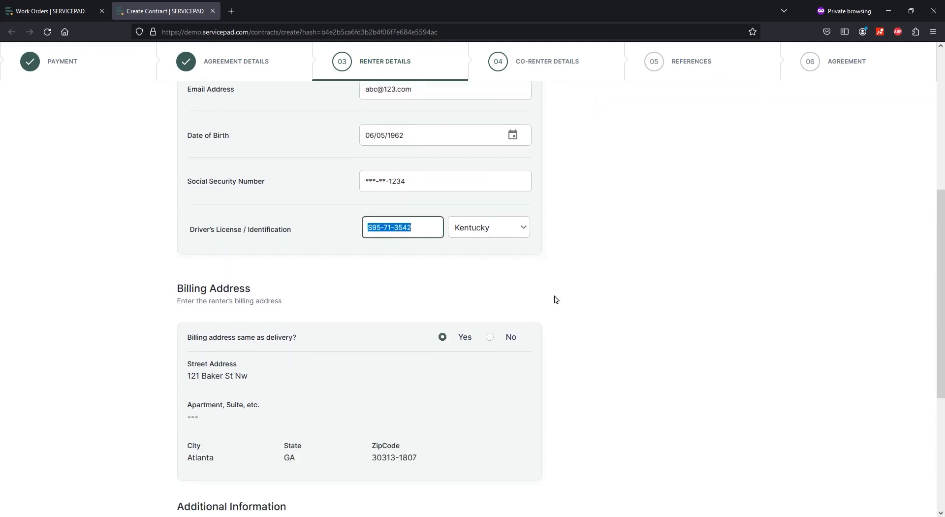
click(556, 299)
scroll(681, 302, down, 2)
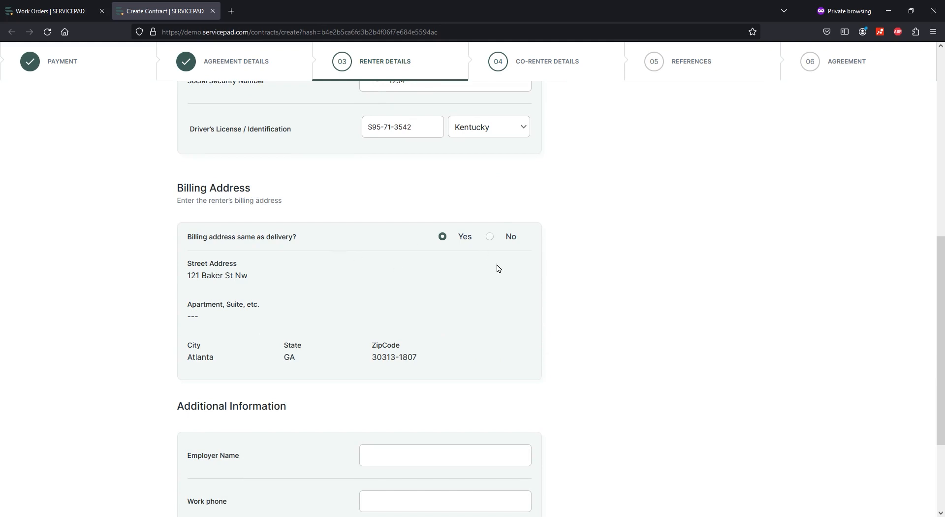
Keep the billing address the same as the delivery address, leaving the billing editor unchanged.
click(490, 237)
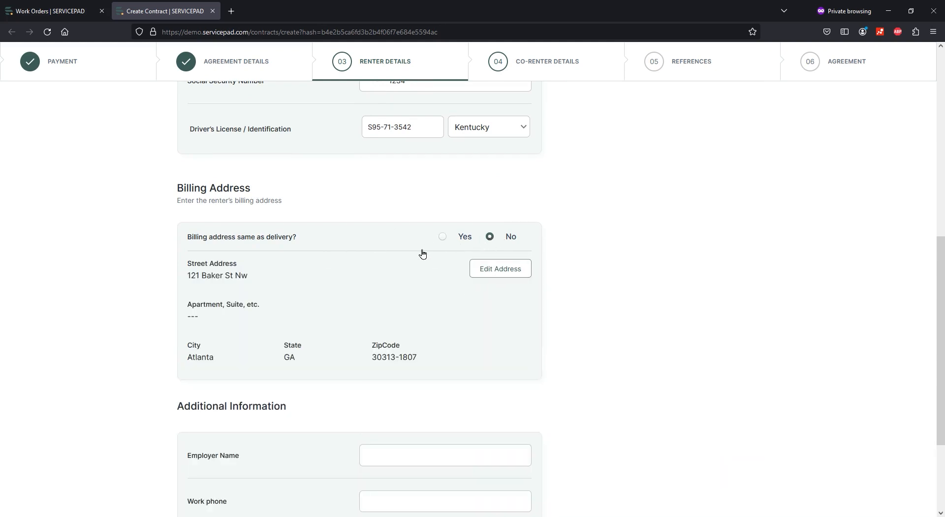
click(516, 270)
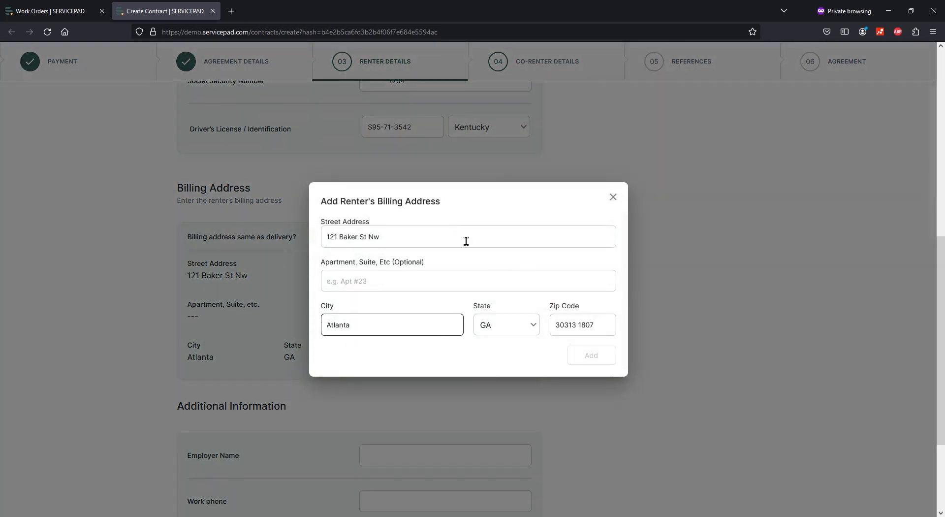
click(612, 197)
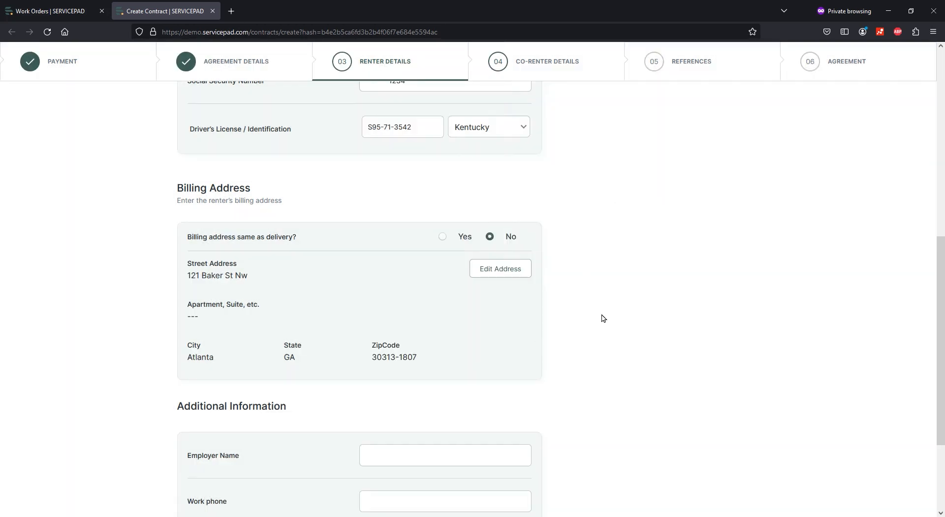
click(443, 236)
scroll(608, 266, down, 3)
Enter employer 'Coastal Trailers' and the renter's work phone number, then go to Co-Renter Details.
click(398, 319)
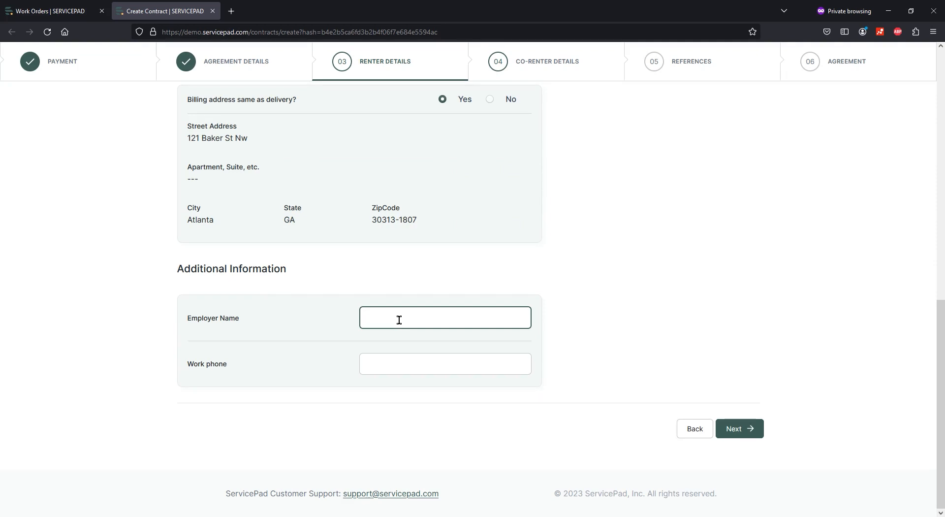
text(Coastal Trailers)
key(Tab)
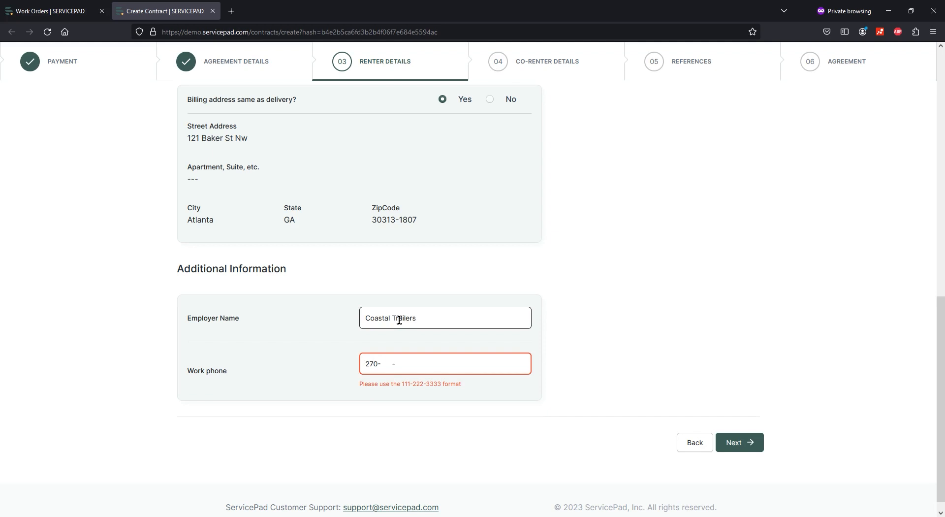
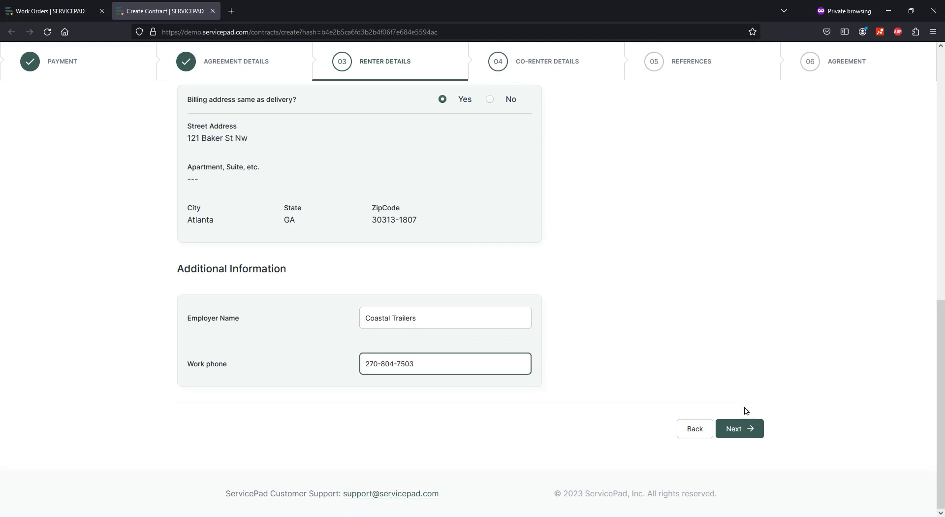
click(742, 439)
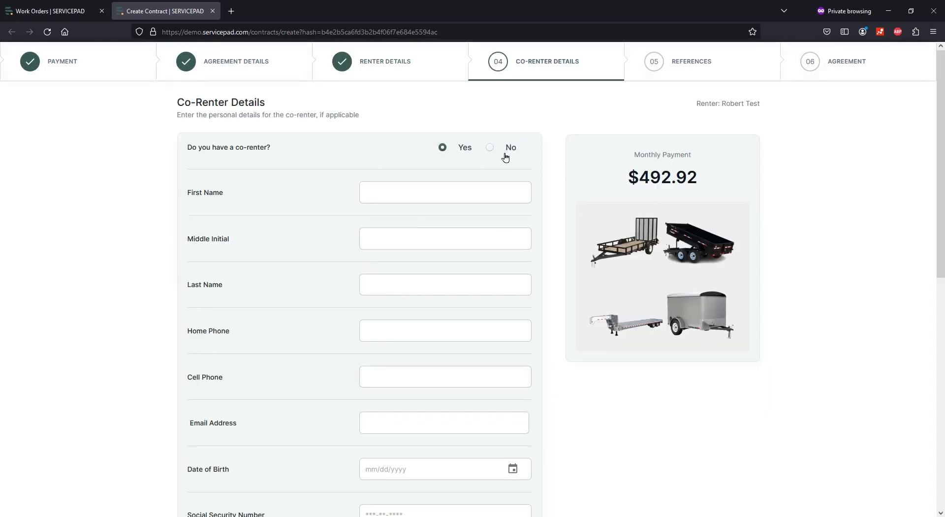
Record that there is no co-renter and continue to the references step.
scroll(518, 213, down, 2)
scroll(518, 212, down, 7)
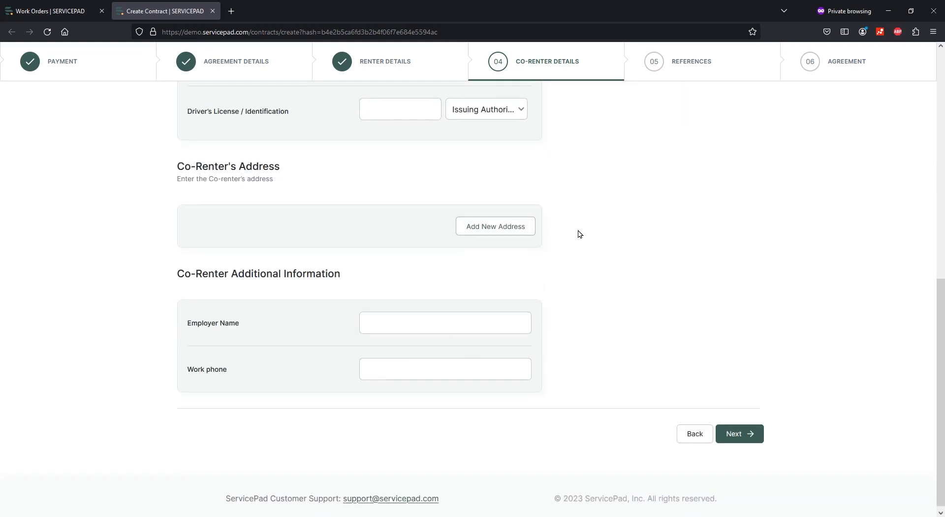
scroll(576, 227, up, 9)
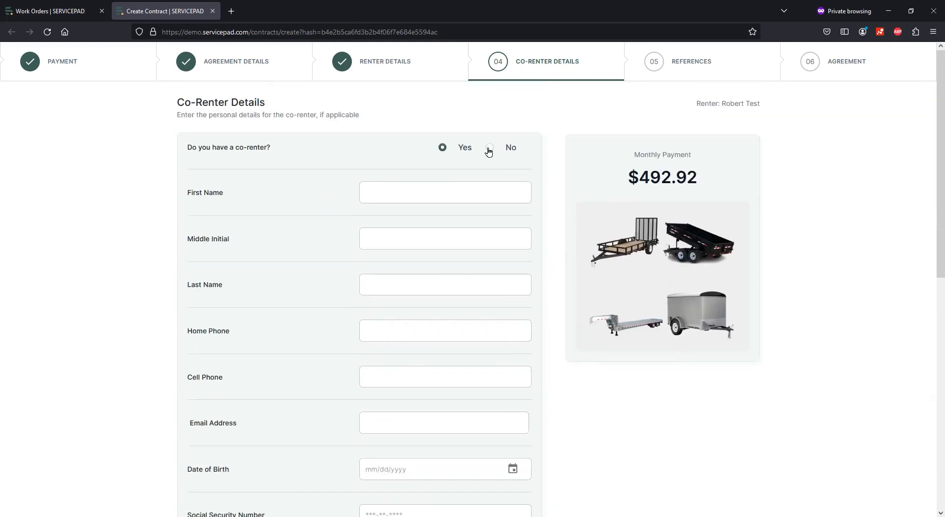
click(489, 148)
click(664, 74)
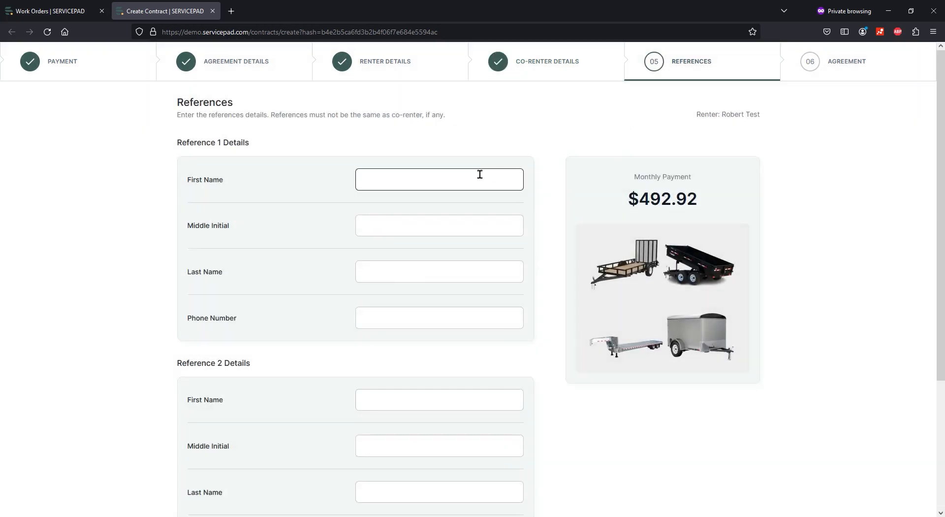
Fill in the Reference 1 and Reference 2 details and continue to Review and Sign Agreement.
scroll(480, 175, down, 1)
click(443, 130)
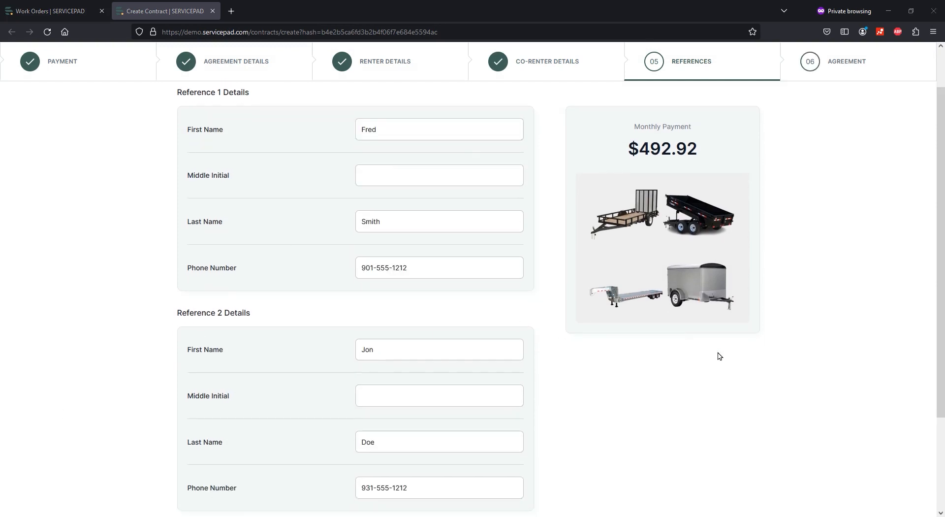
scroll(719, 355, down, 3)
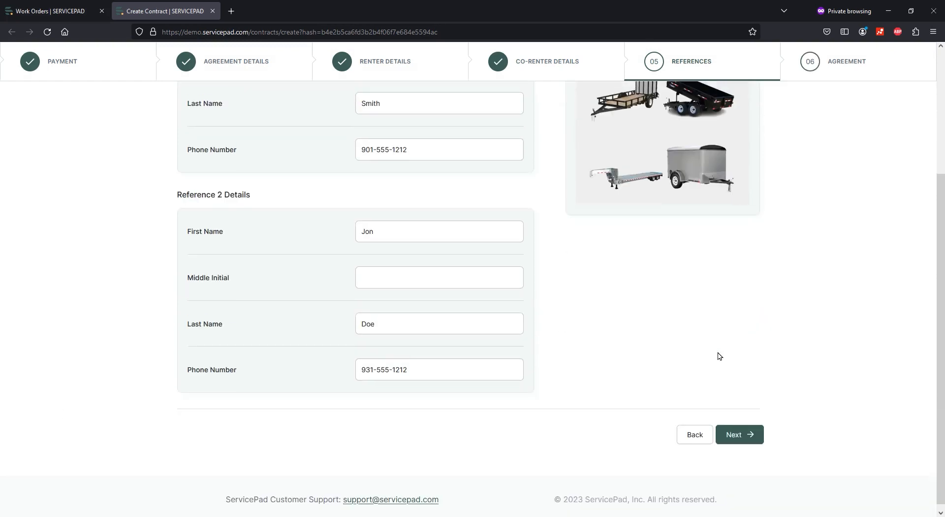
click(746, 431)
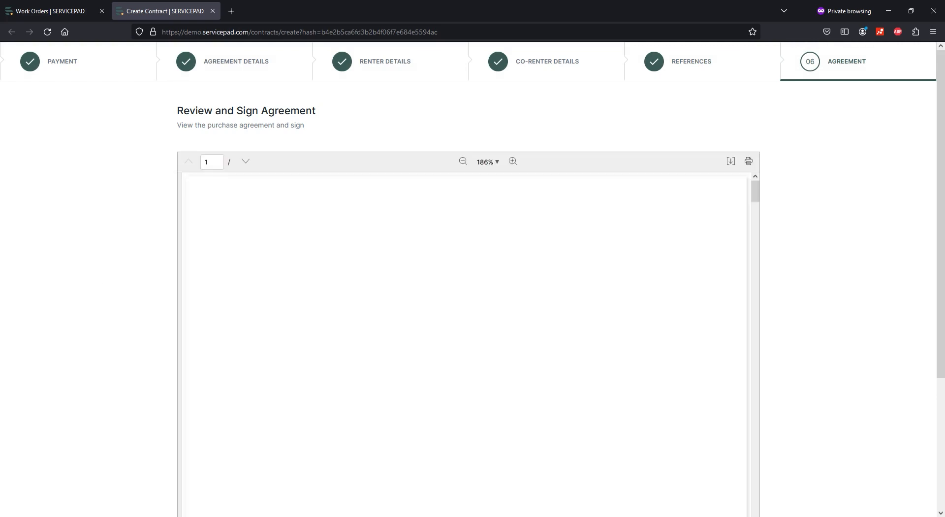
Read through the 9-page agreement PDF and launch signing with Sign Now.
scroll(763, 329, down, 10)
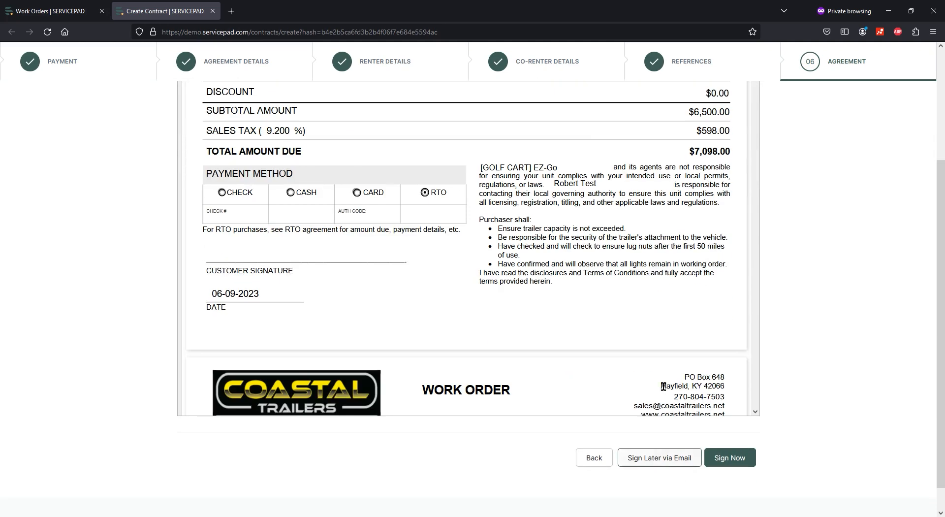
scroll(662, 365, down, 12)
scroll(664, 350, up, 5)
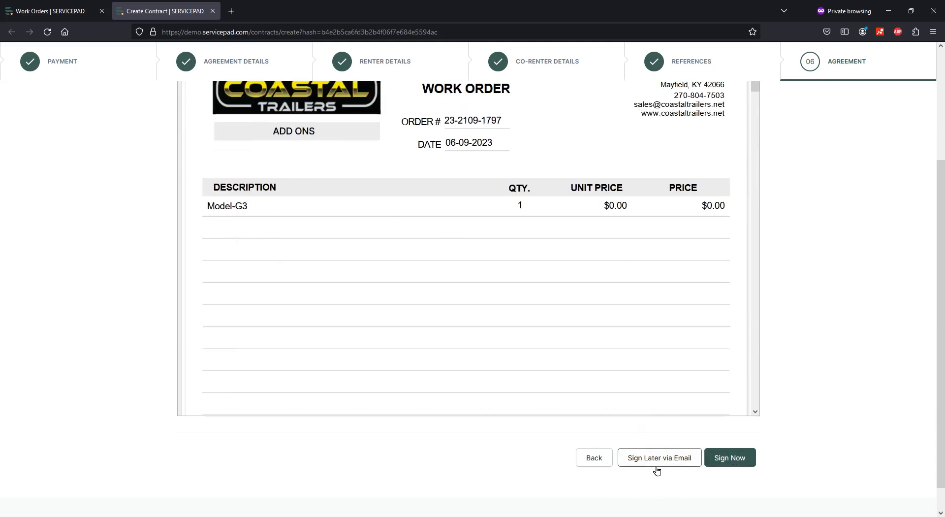
click(728, 458)
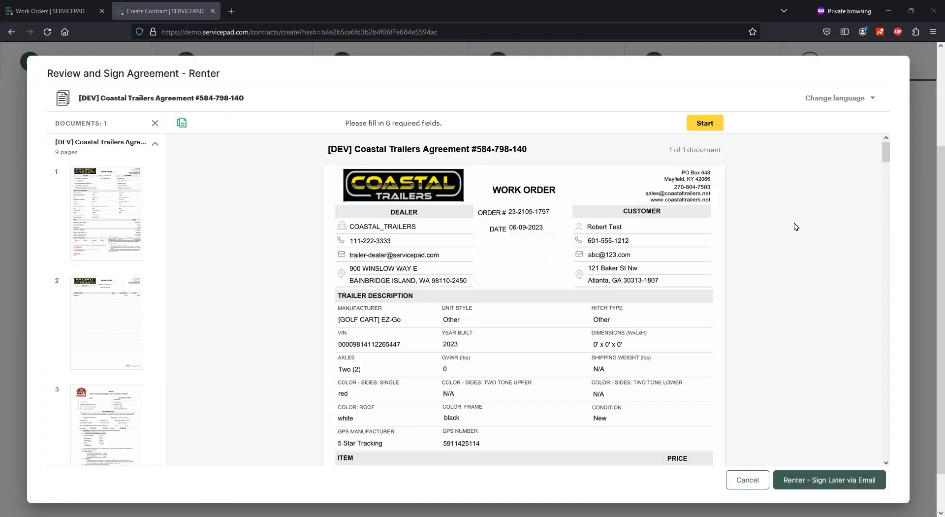
Start the guided signing and apply the renter's typed signature to the customer signature field.
click(706, 124)
click(374, 292)
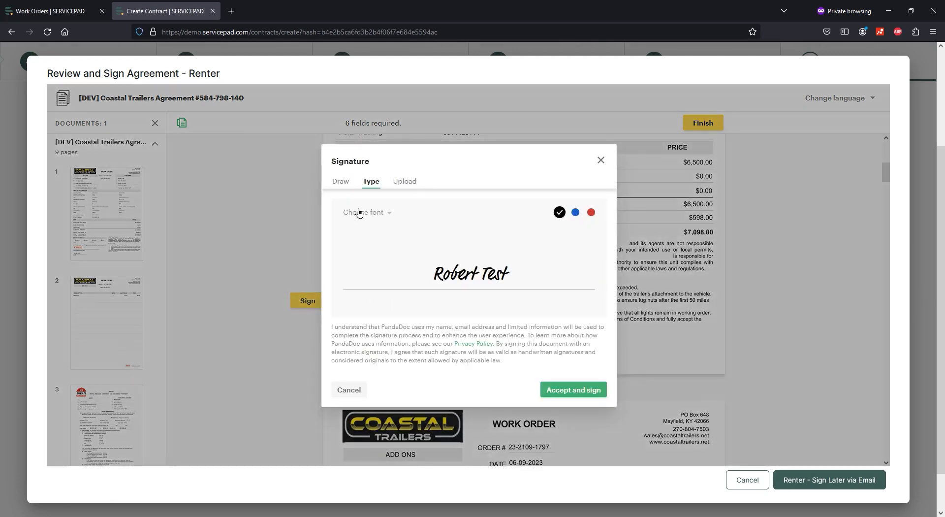
click(341, 182)
mouse_move(415, 253)
mouse_down()
mouse_move(512, 264)
mouse_move(393, 247)
mouse_up()
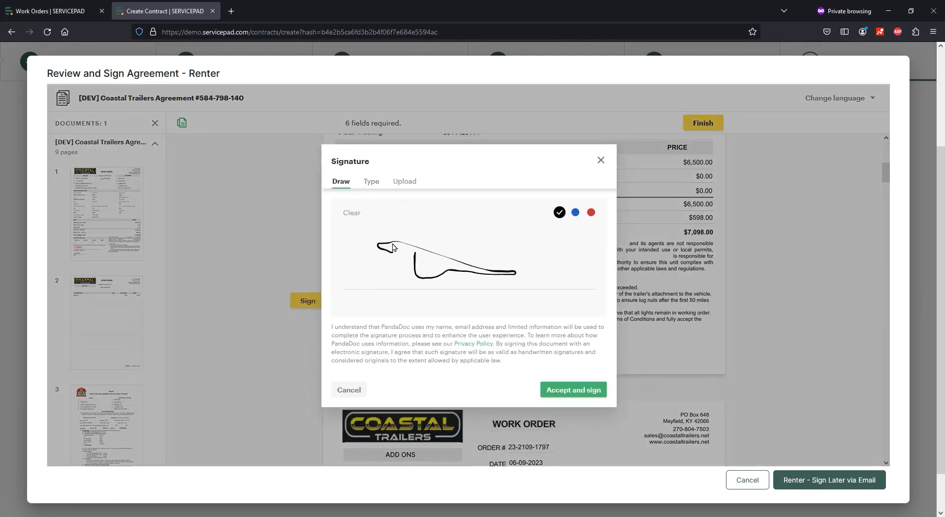
click(371, 183)
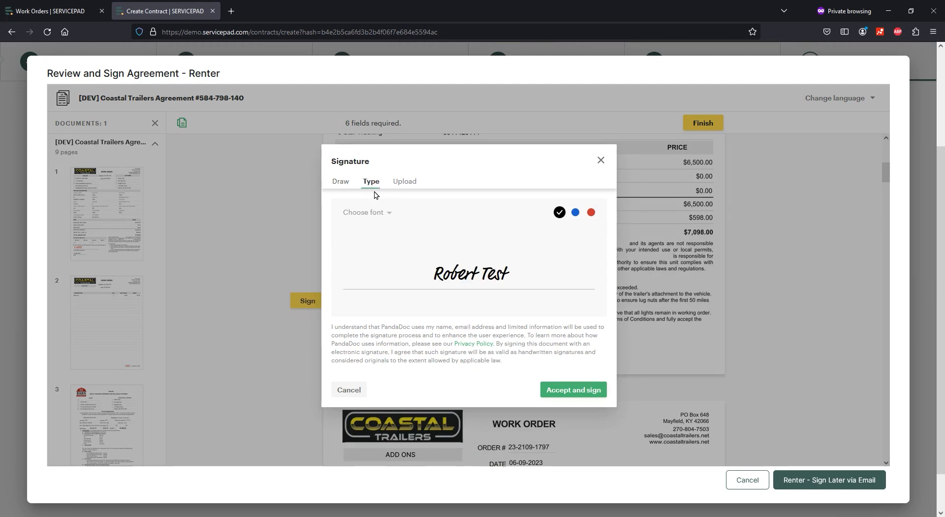
click(574, 389)
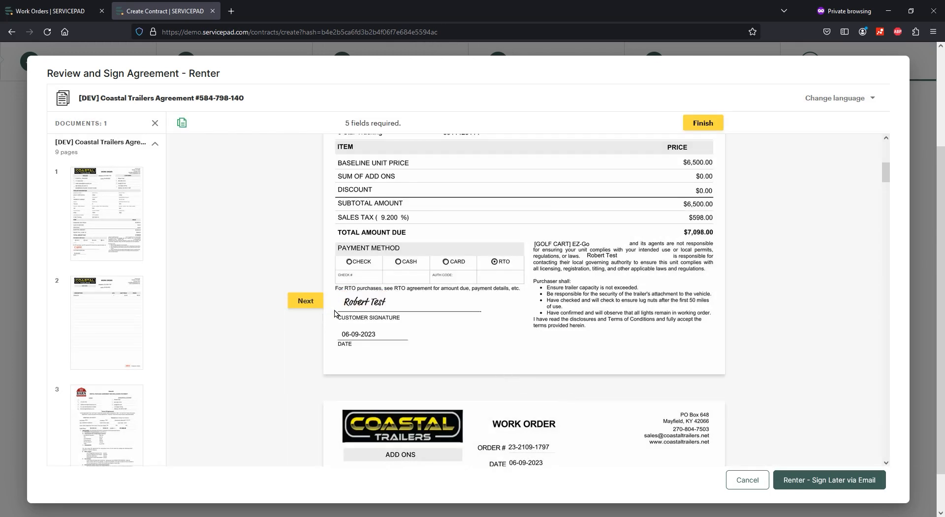
Apply R.T. initials to each required Initials field, sign the renter signature, and finish.
scroll(600, 310, down, 10)
click(640, 303)
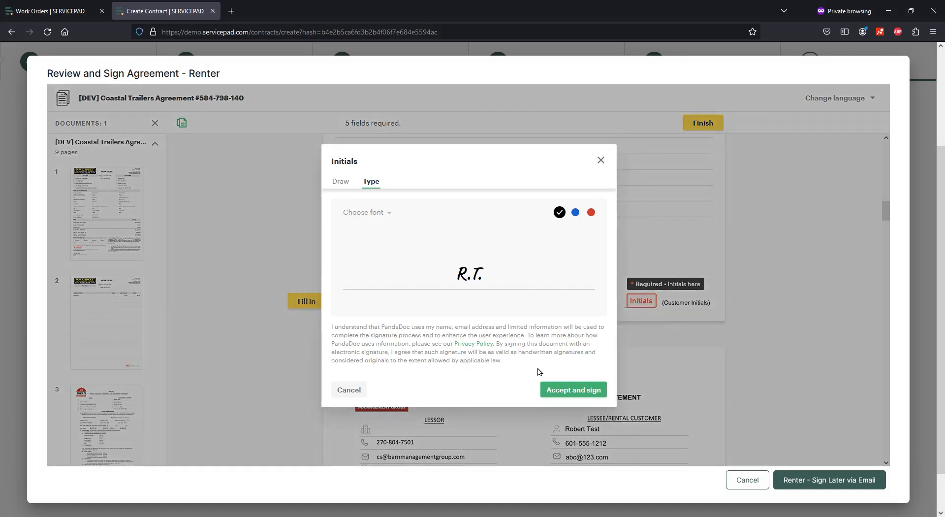
click(574, 389)
click(300, 312)
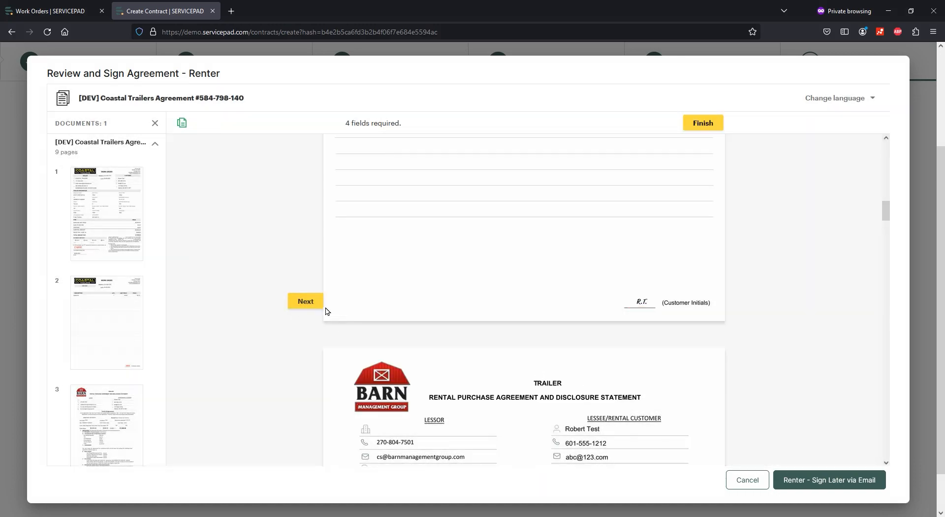
click(605, 308)
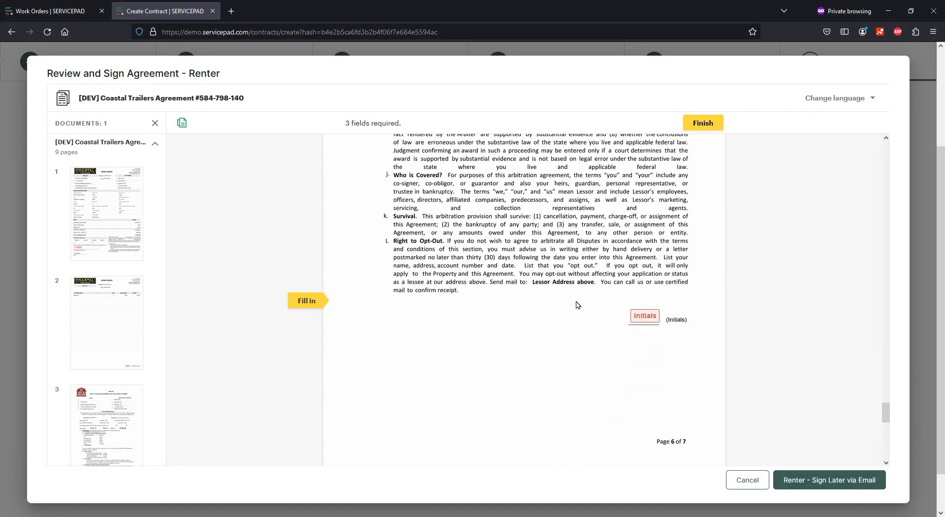
click(651, 306)
click(624, 308)
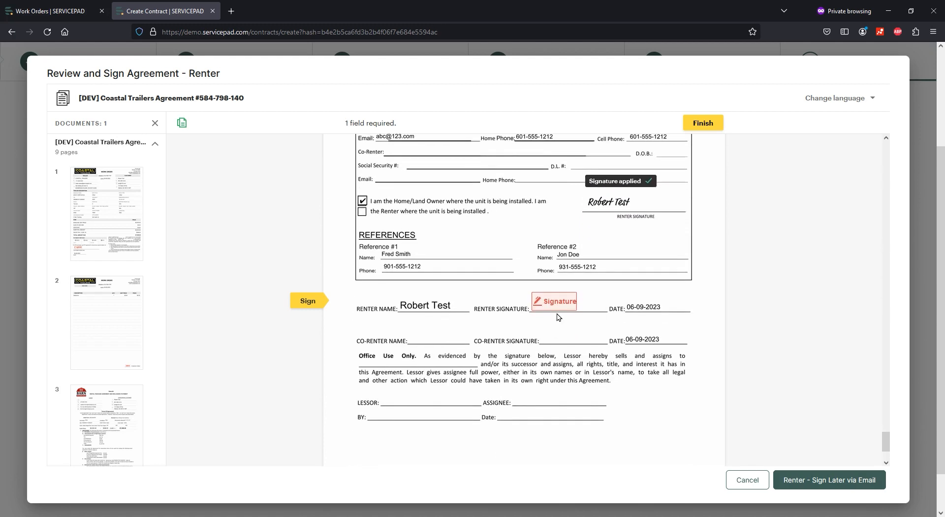
click(556, 305)
click(709, 123)
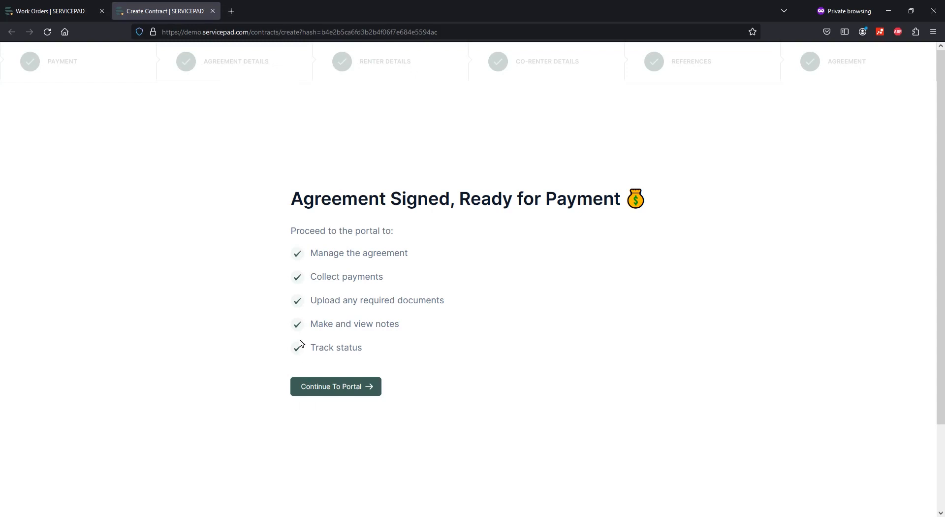
Continue to the portal and check the signed agreement's Pending Payment status and 06/09/23 signing date.
click(332, 394)
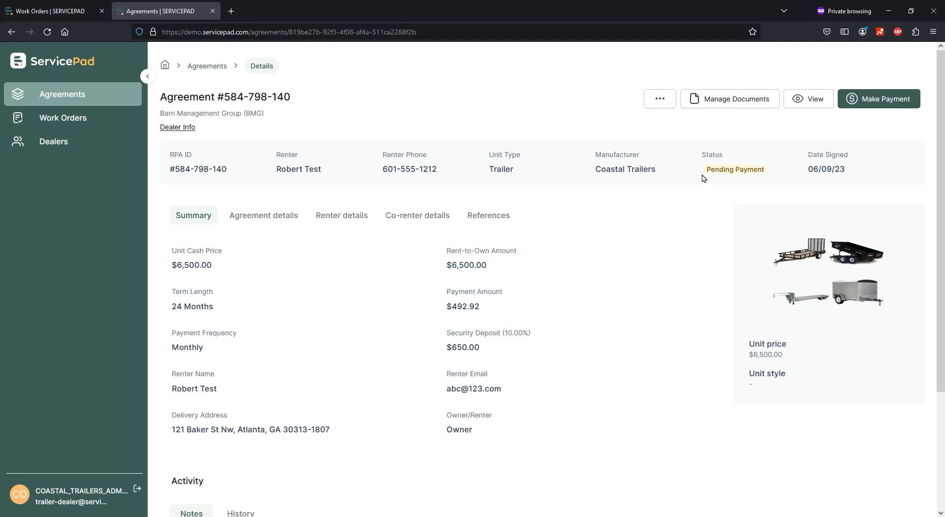
drag(706, 168, 778, 170)
click(619, 241)
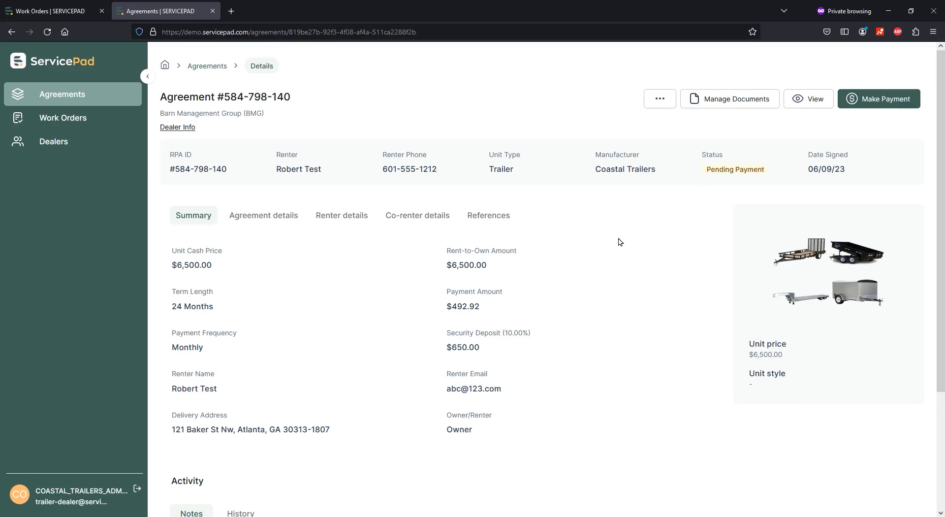
Open the $1,197.92 payment window and compare card, check and cash methods, proceeding with card.
click(879, 101)
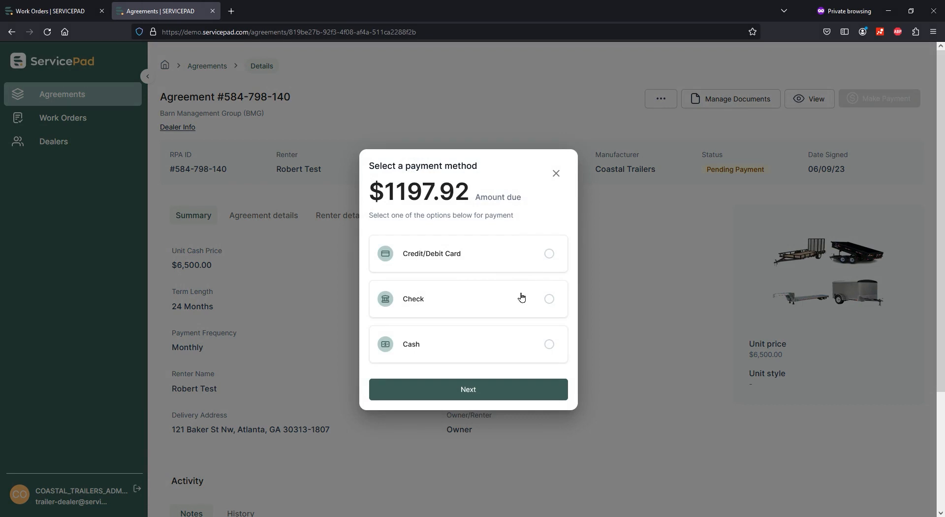
click(542, 254)
click(485, 299)
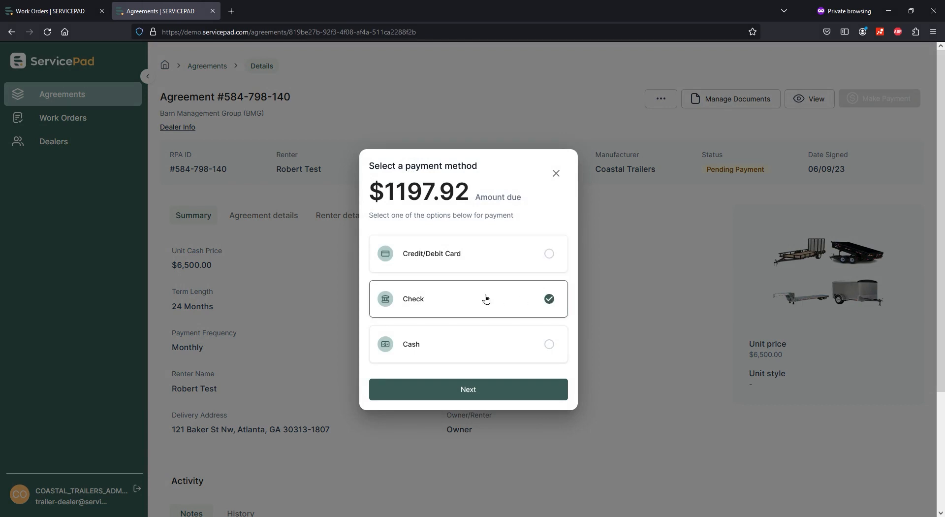
click(482, 348)
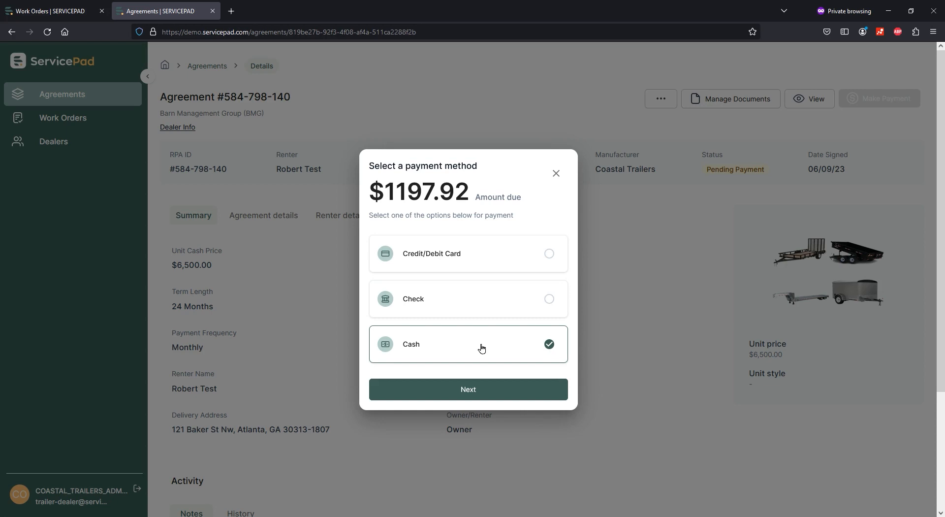
click(486, 259)
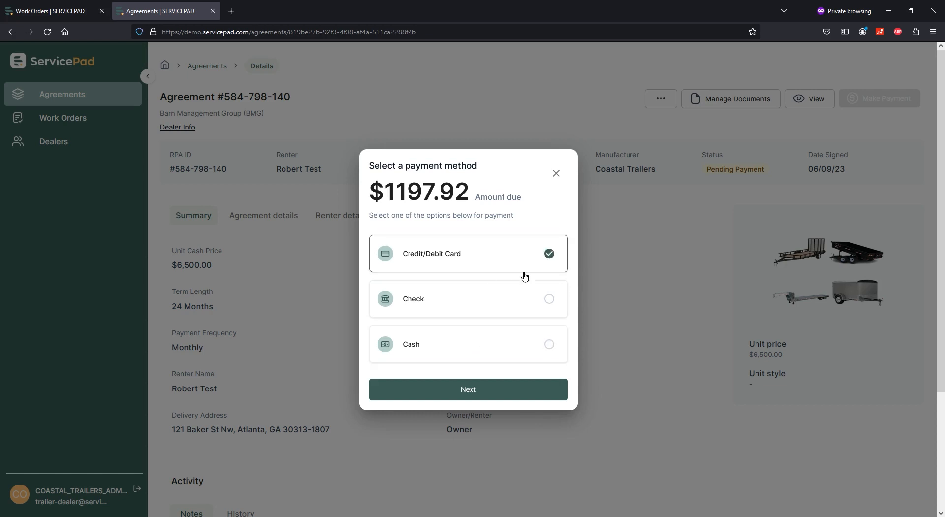
click(549, 299)
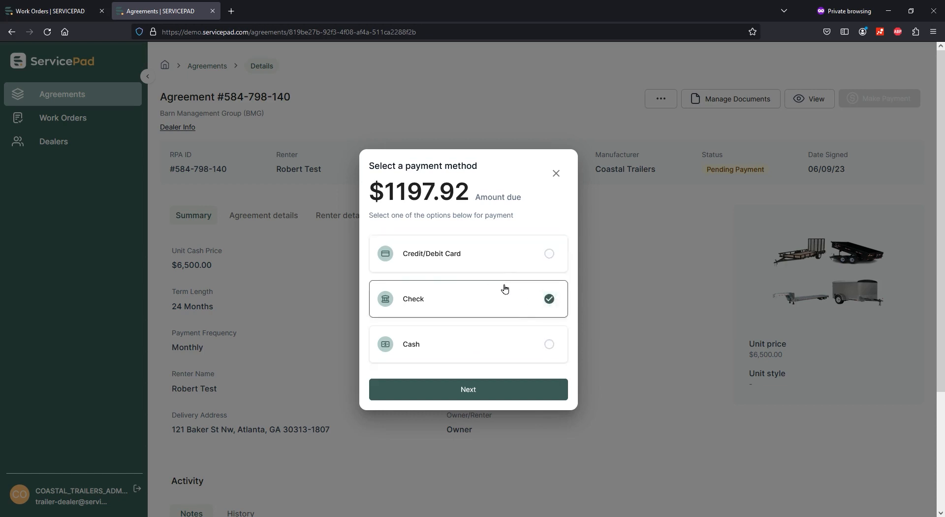
click(503, 256)
click(495, 391)
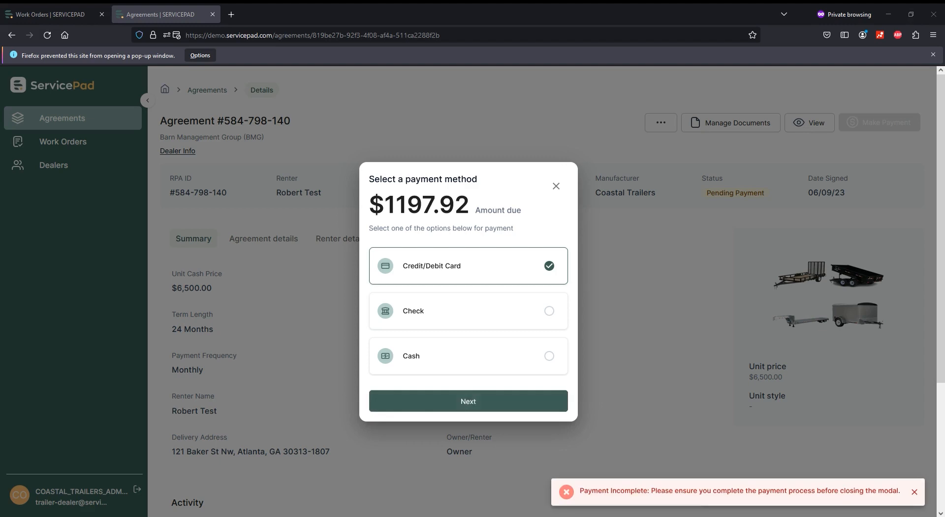
Switch to cash, then close the payment dialog without completing any payment.
click(502, 357)
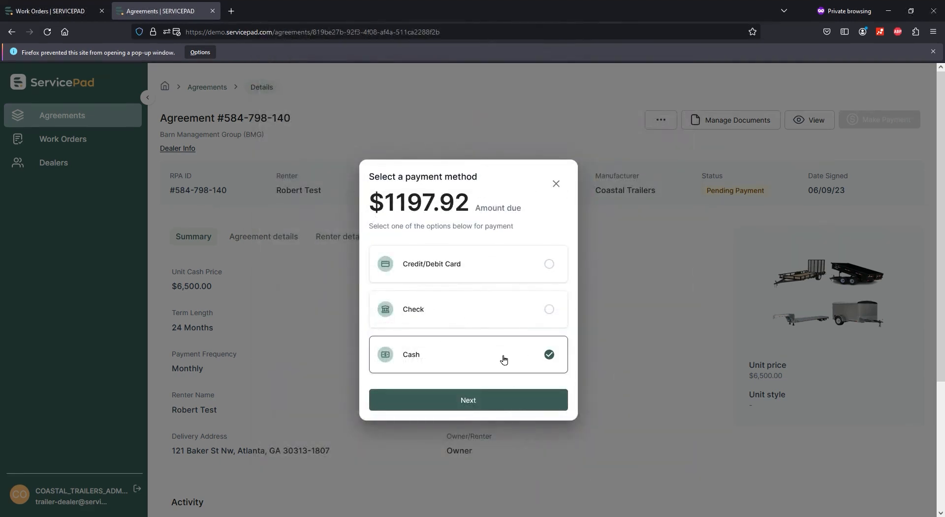
click(477, 402)
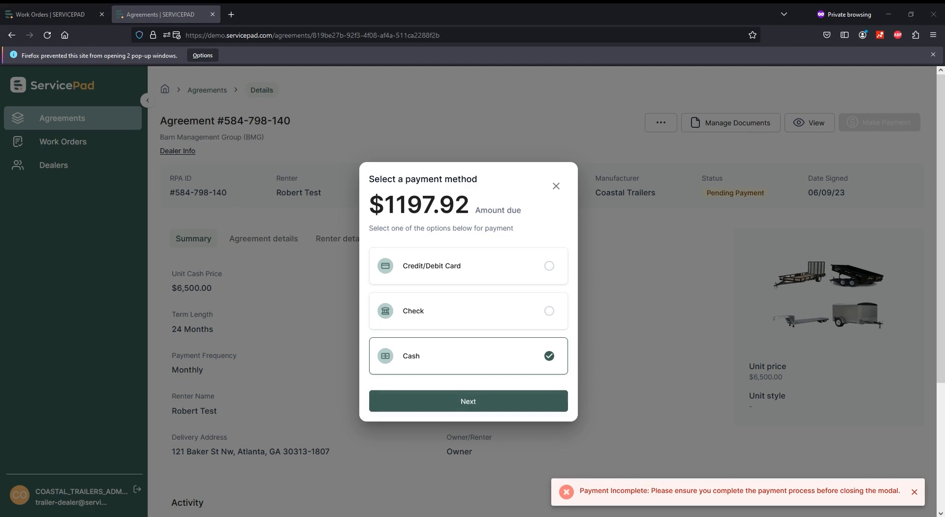
click(556, 184)
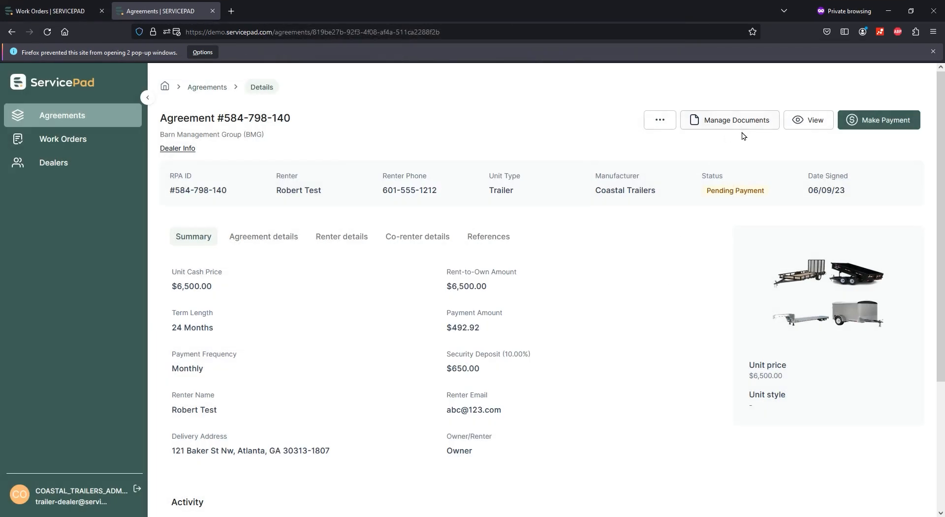
click(804, 123)
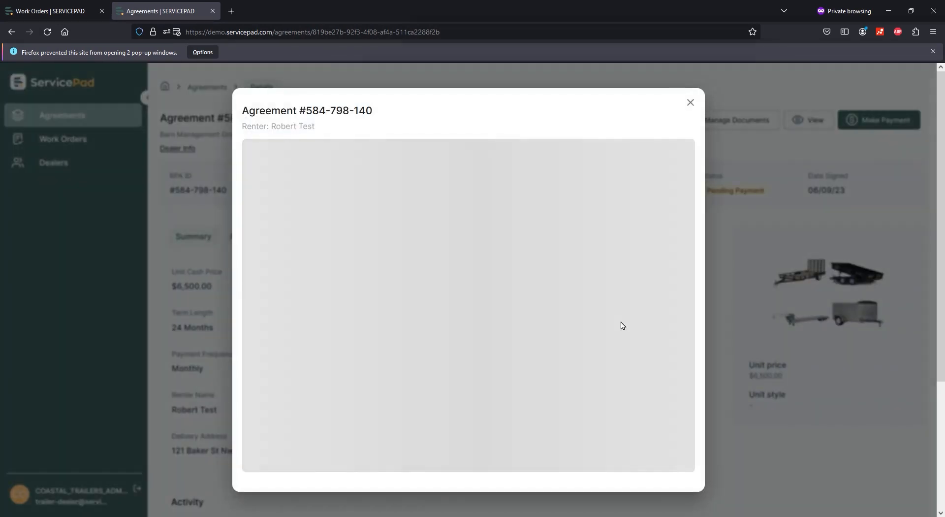
scroll(679, 306, down, 10)
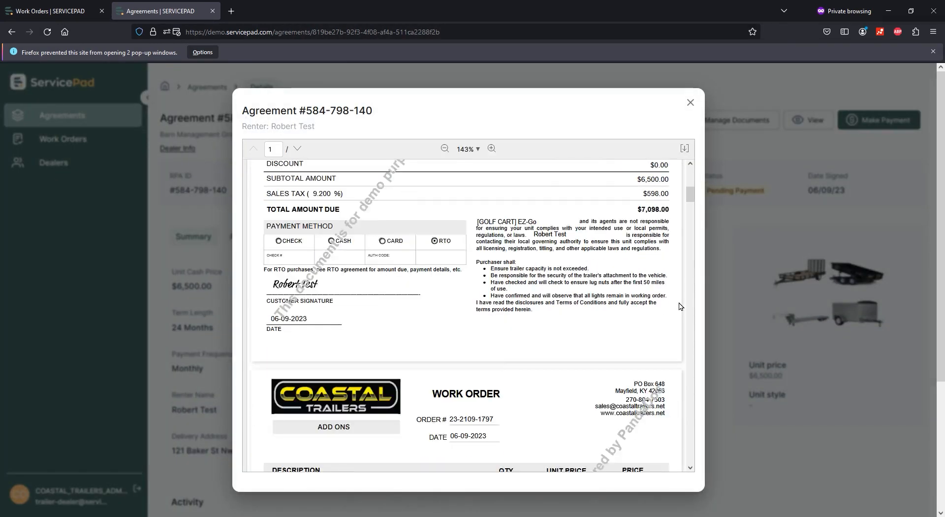
scroll(679, 306, down, 12)
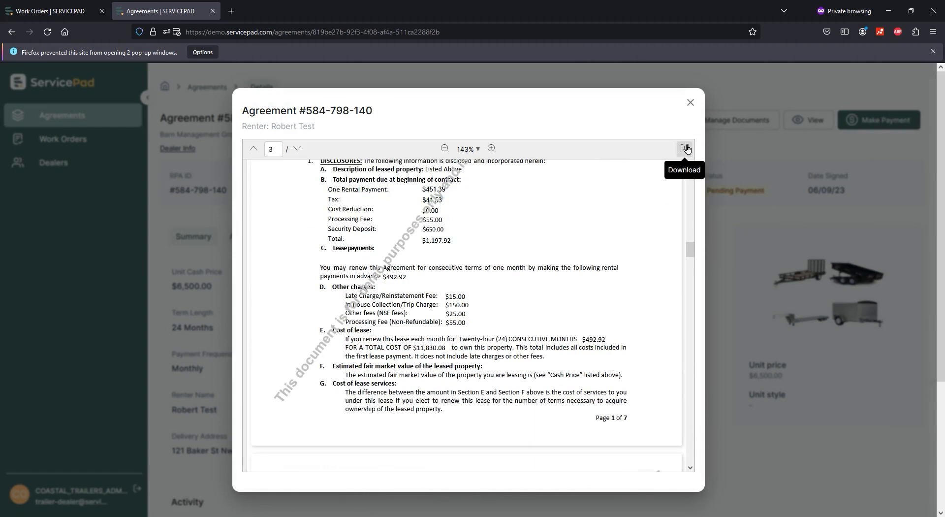
click(690, 103)
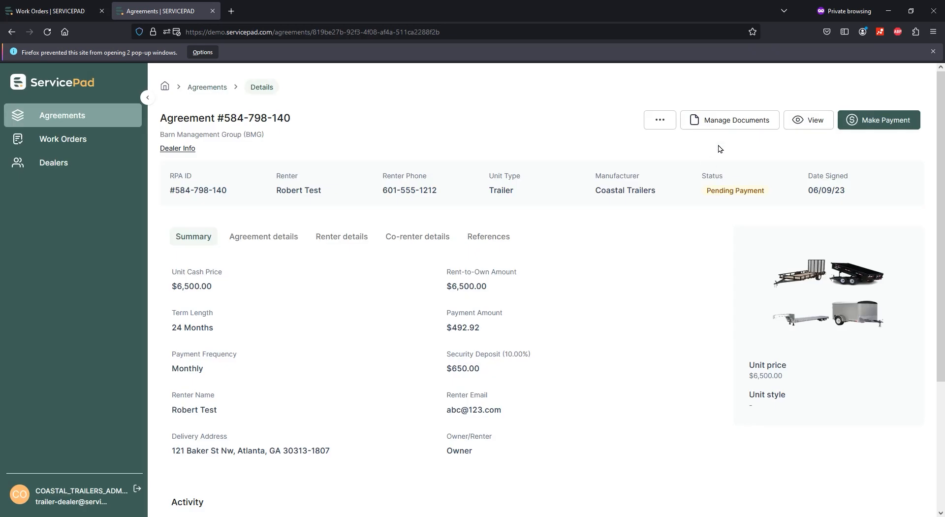
click(741, 122)
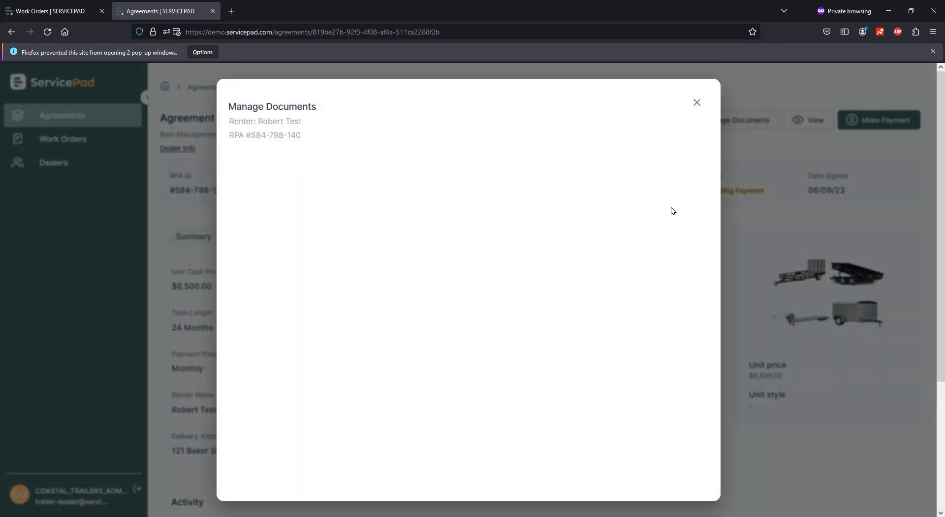
scroll(525, 251, down, 5)
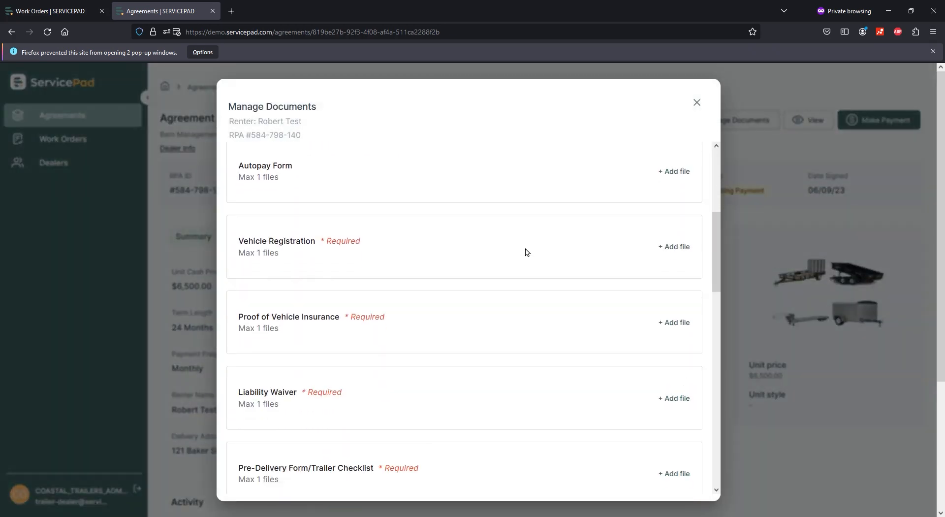
scroll(525, 252, up, 5)
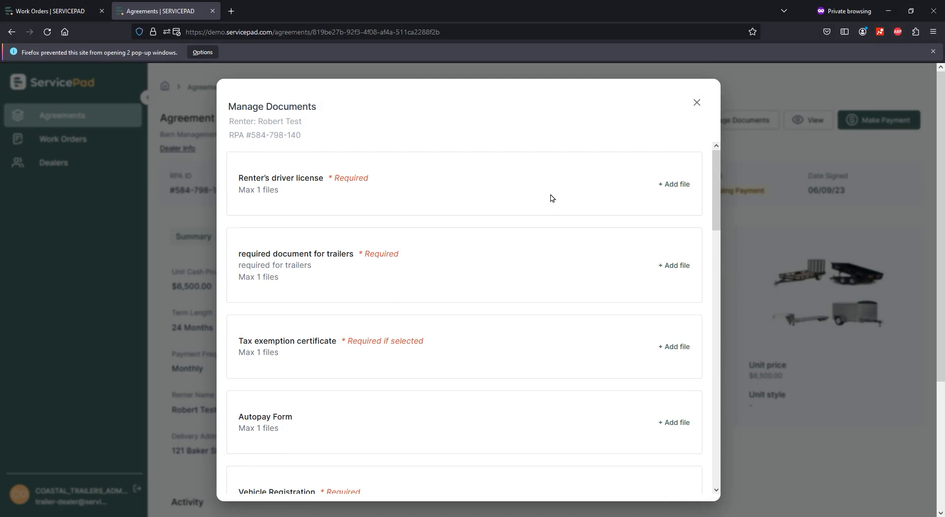
click(673, 184)
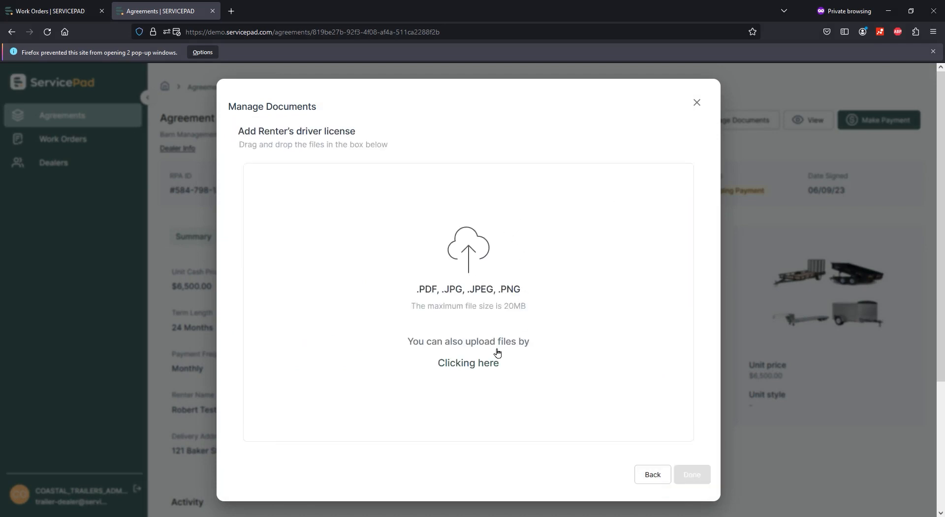
click(651, 476)
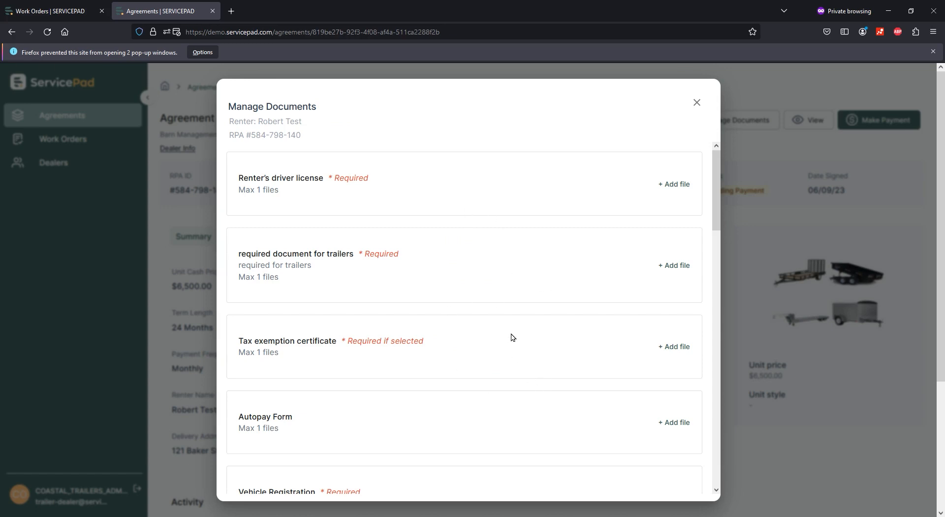
scroll(526, 309, down, 10)
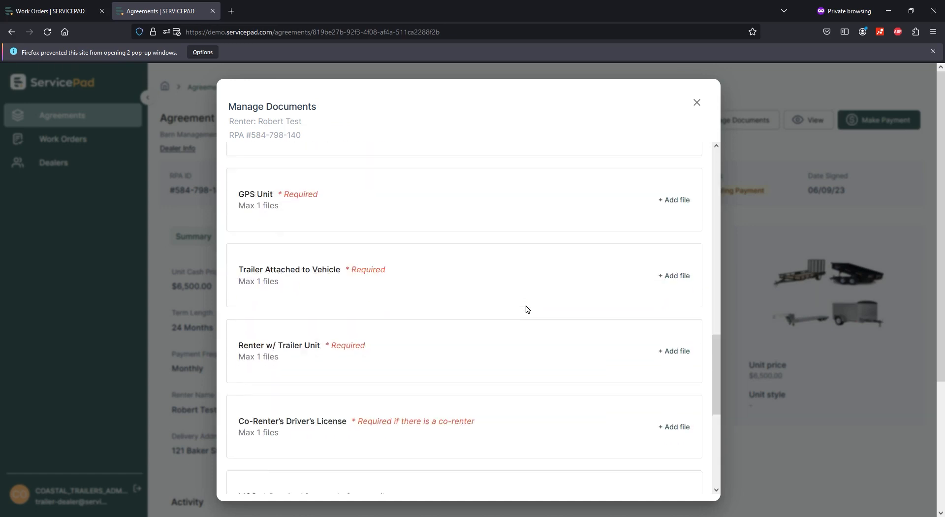
scroll(526, 309, down, 4)
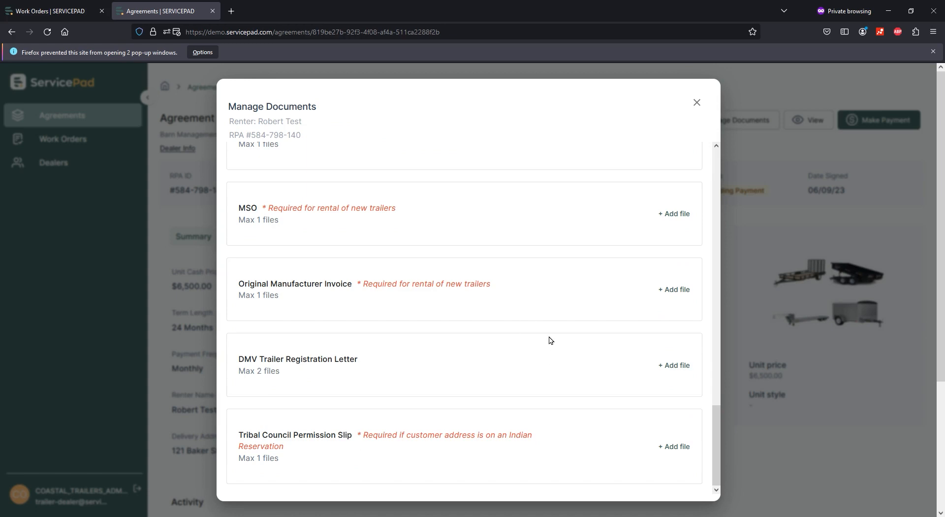
scroll(550, 340, up, 15)
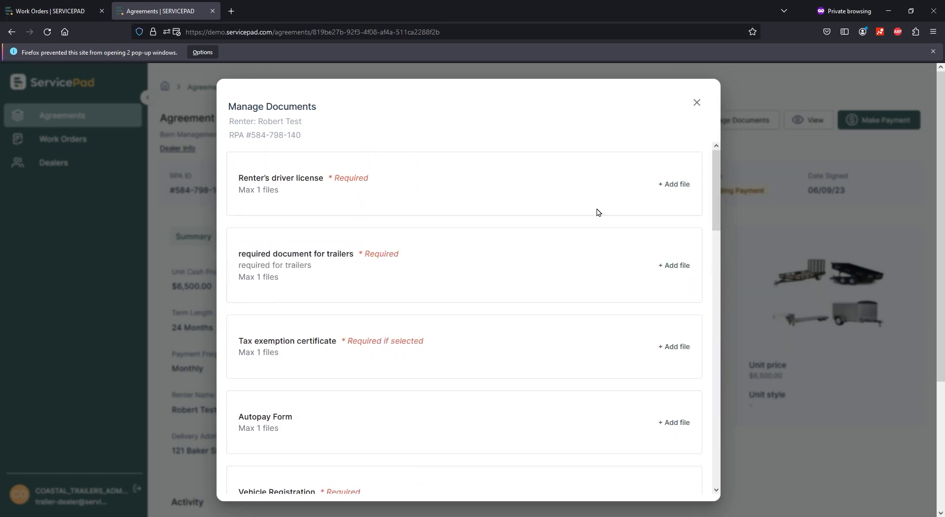
click(697, 102)
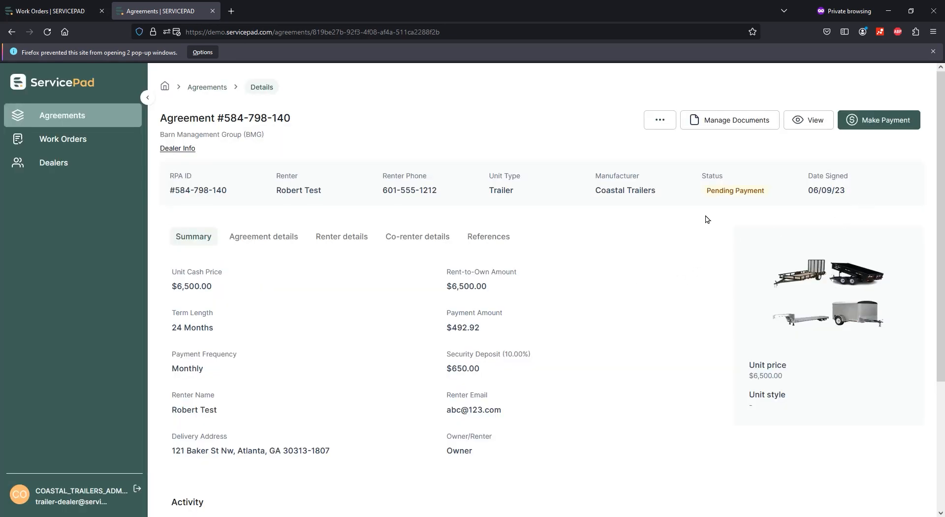
Check the agreement's Pending Payment status on the summary.
drag(707, 189, 778, 192)
click(643, 231)
drag(702, 196, 790, 192)
click(690, 235)
scroll(675, 295, down, 3)
scroll(344, 256, up, 2)
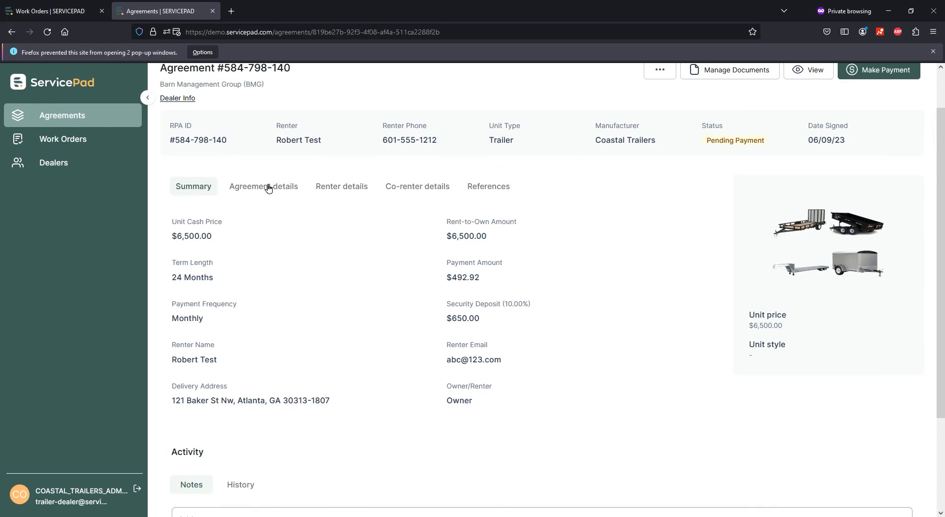
Browse the contract, co-renter, references and personal details tabs, then return to the summary.
click(268, 186)
click(408, 188)
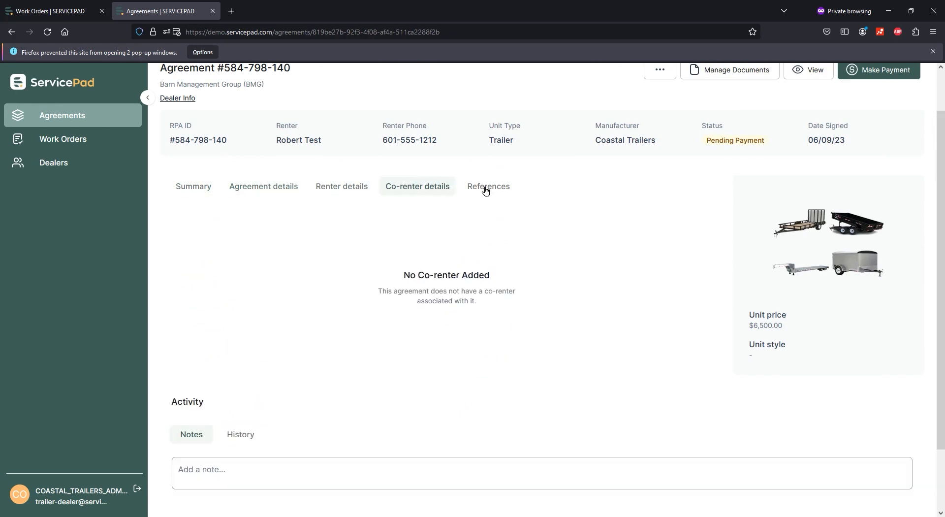
click(488, 189)
click(316, 191)
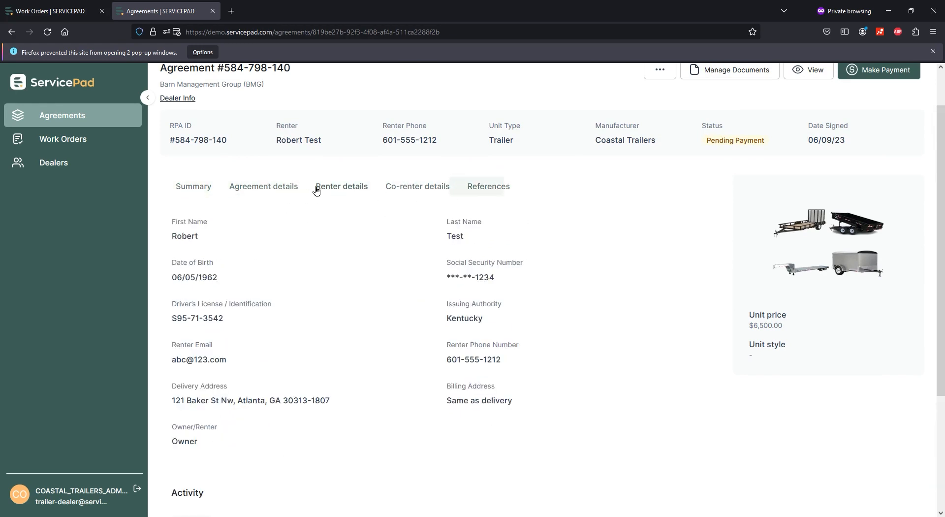
click(193, 187)
Add and save the agreement note "notes".
scroll(579, 291, down, 3)
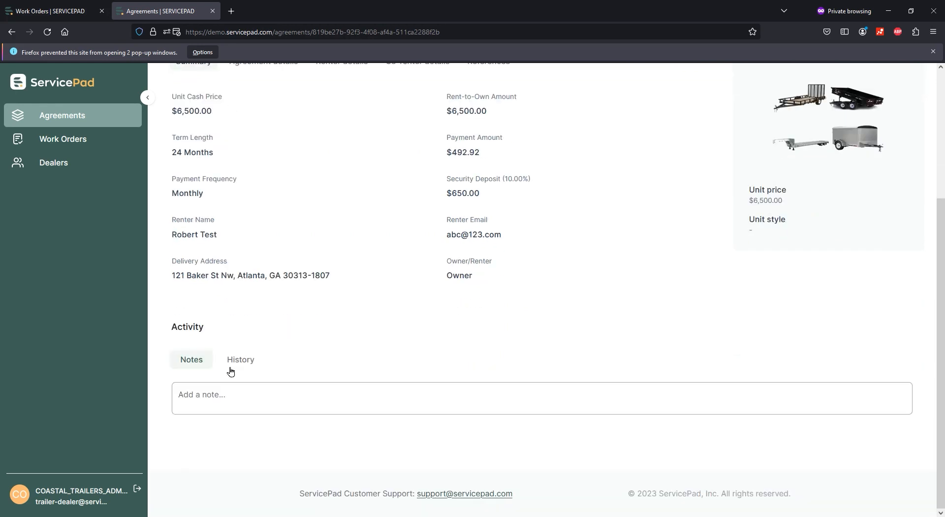
click(209, 394)
text(notes)
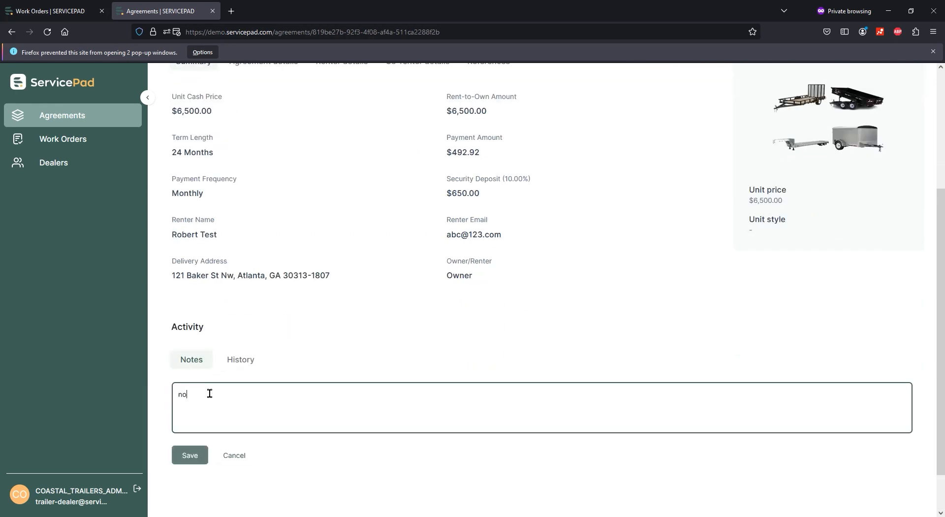
click(199, 457)
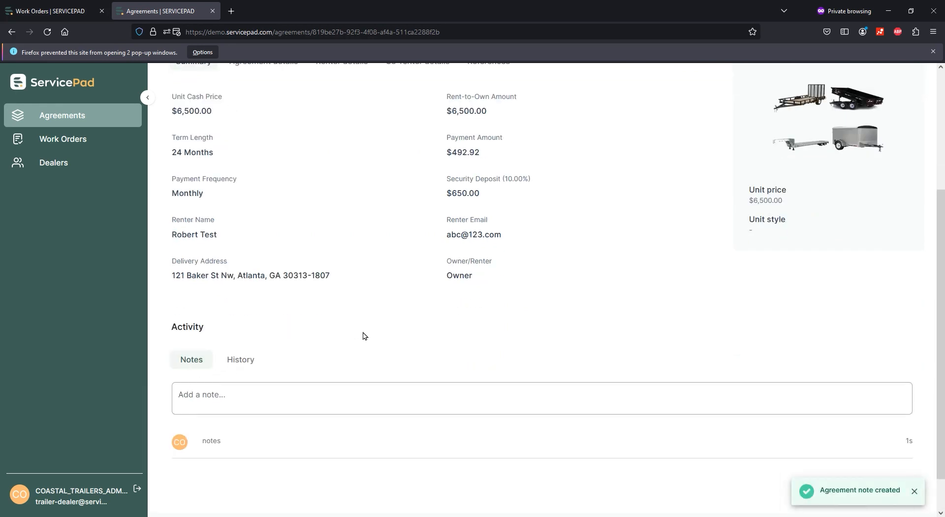
Review the agreement's activity history after saving the note.
scroll(460, 349, up, 2)
scroll(461, 348, up, 2)
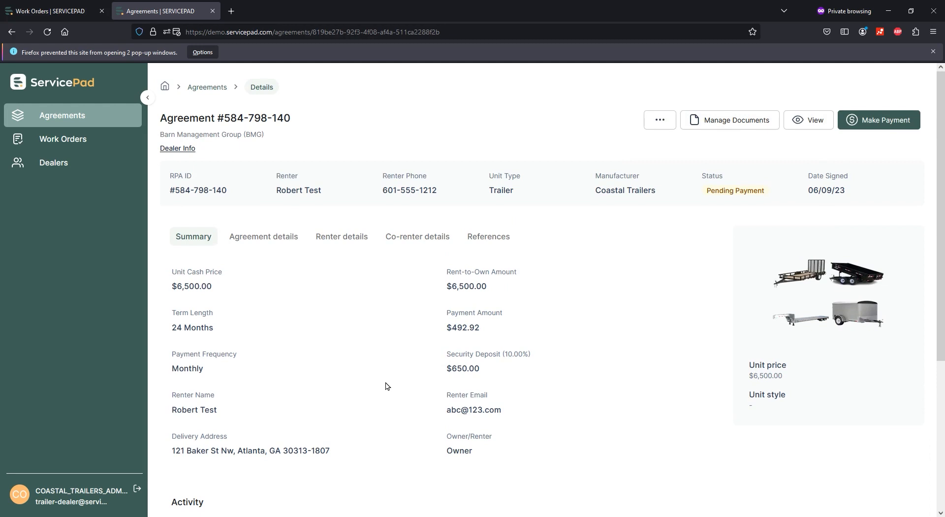
scroll(387, 435, down, 3)
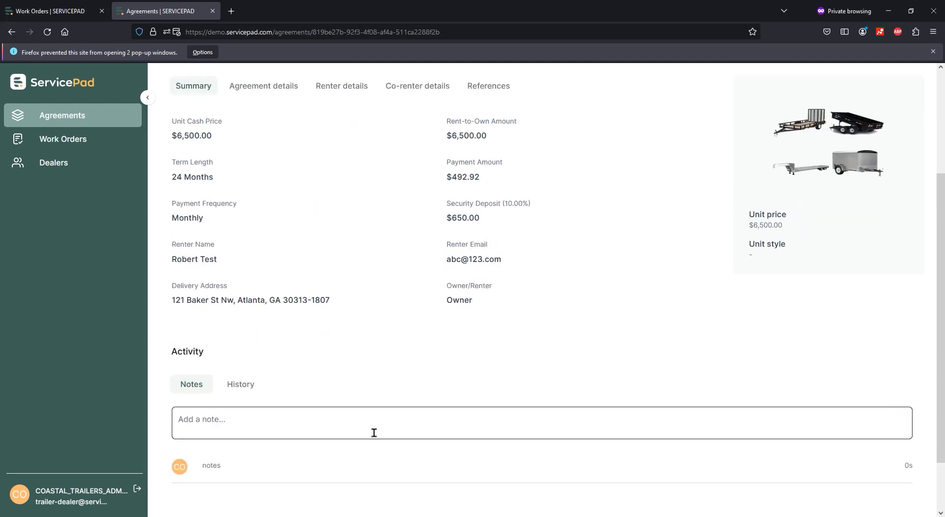
drag(232, 468, 197, 463)
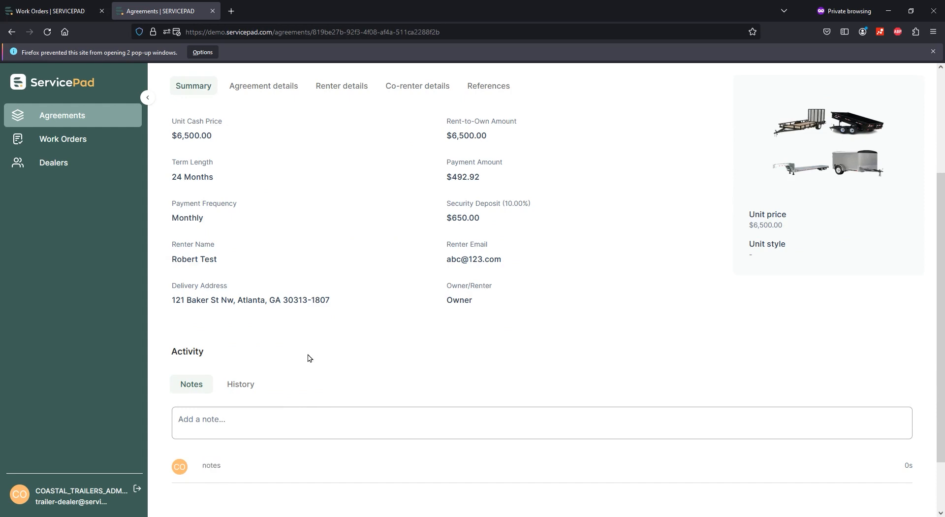
click(247, 384)
scroll(414, 426, down, 2)
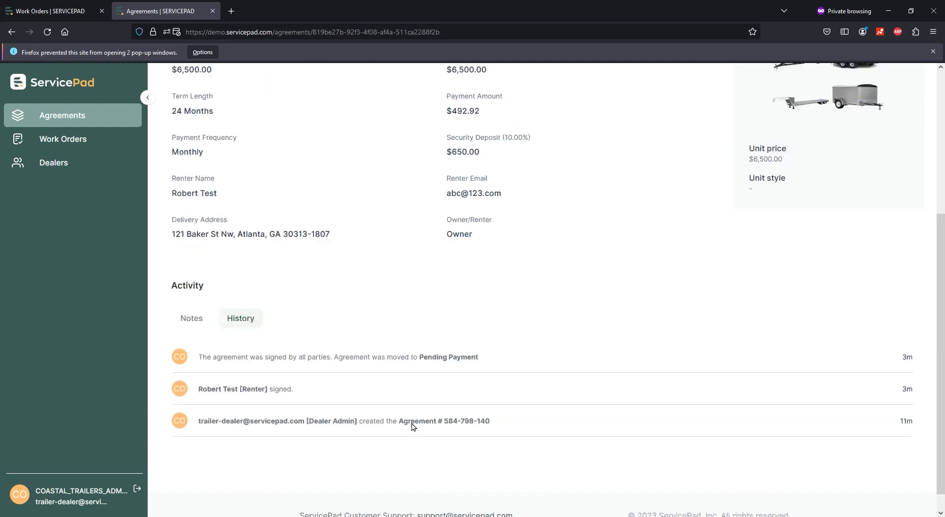
drag(489, 399, 525, 342)
click(536, 318)
scroll(405, 275, up, 5)
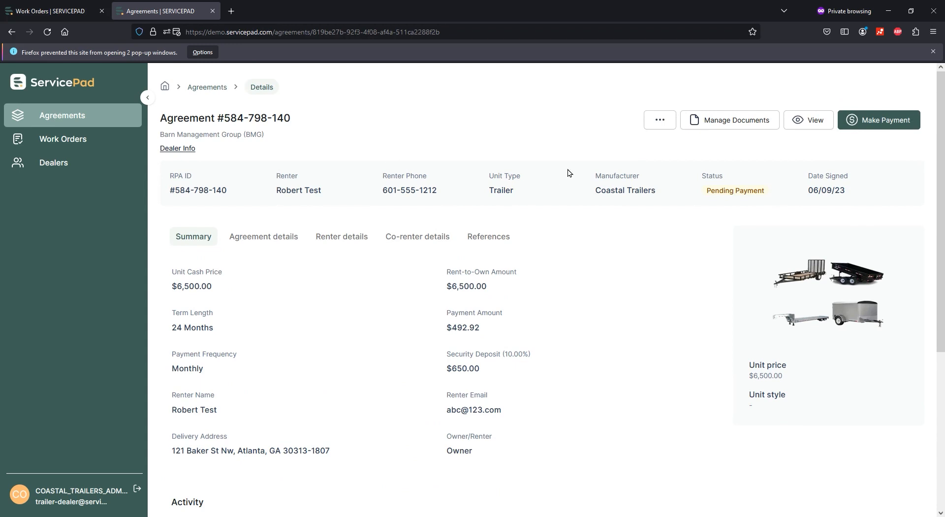
click(659, 121)
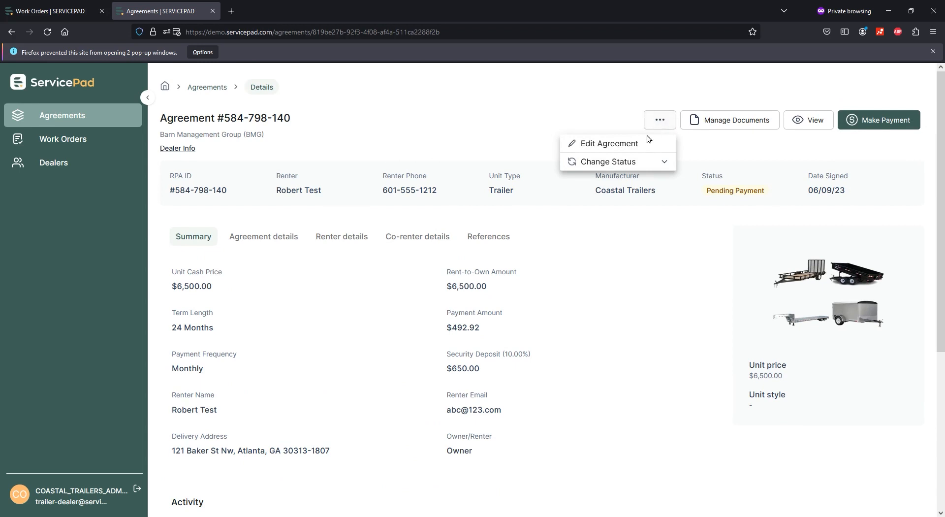
click(541, 106)
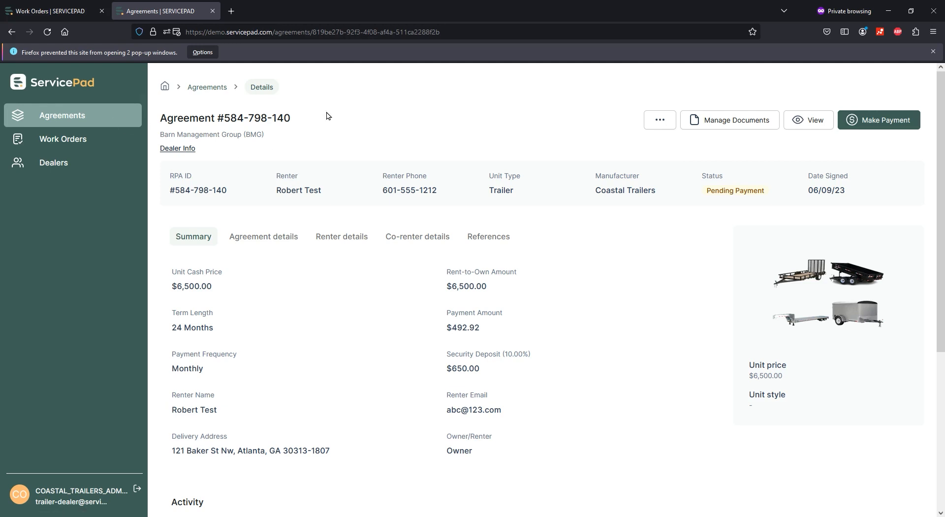
drag(327, 116, 154, 123)
click(394, 117)
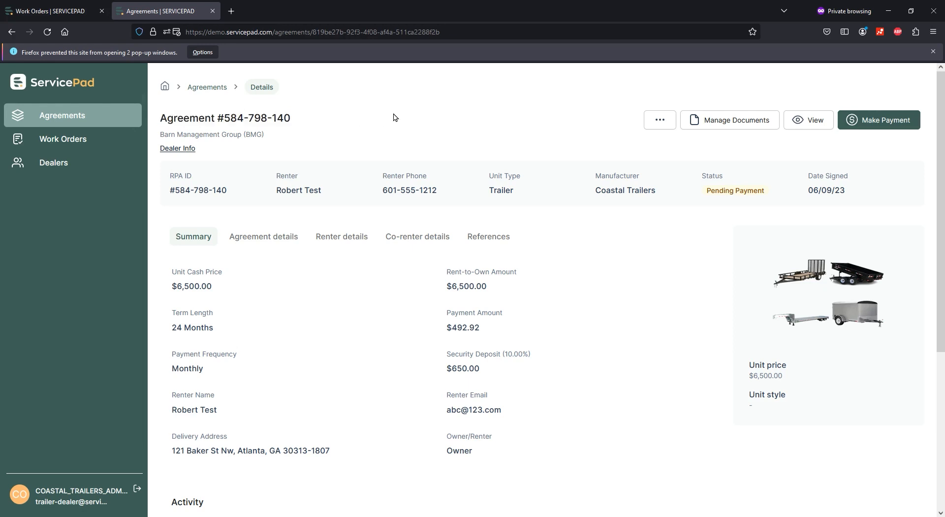